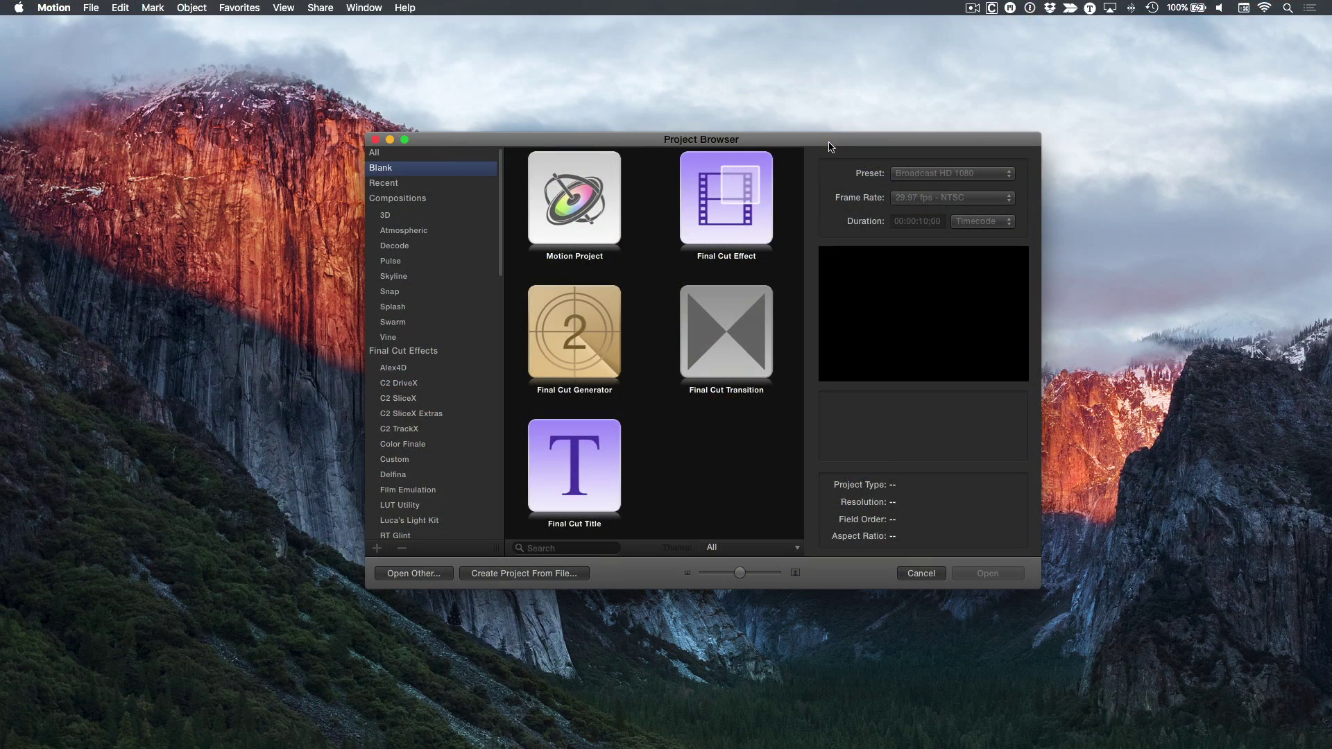
- Create a Final Cut Transition project at Broadcast HD 1080, 29.97 fps, lasting 2 seconds
{"action": "left_click", "coordinate": [713, 328]}
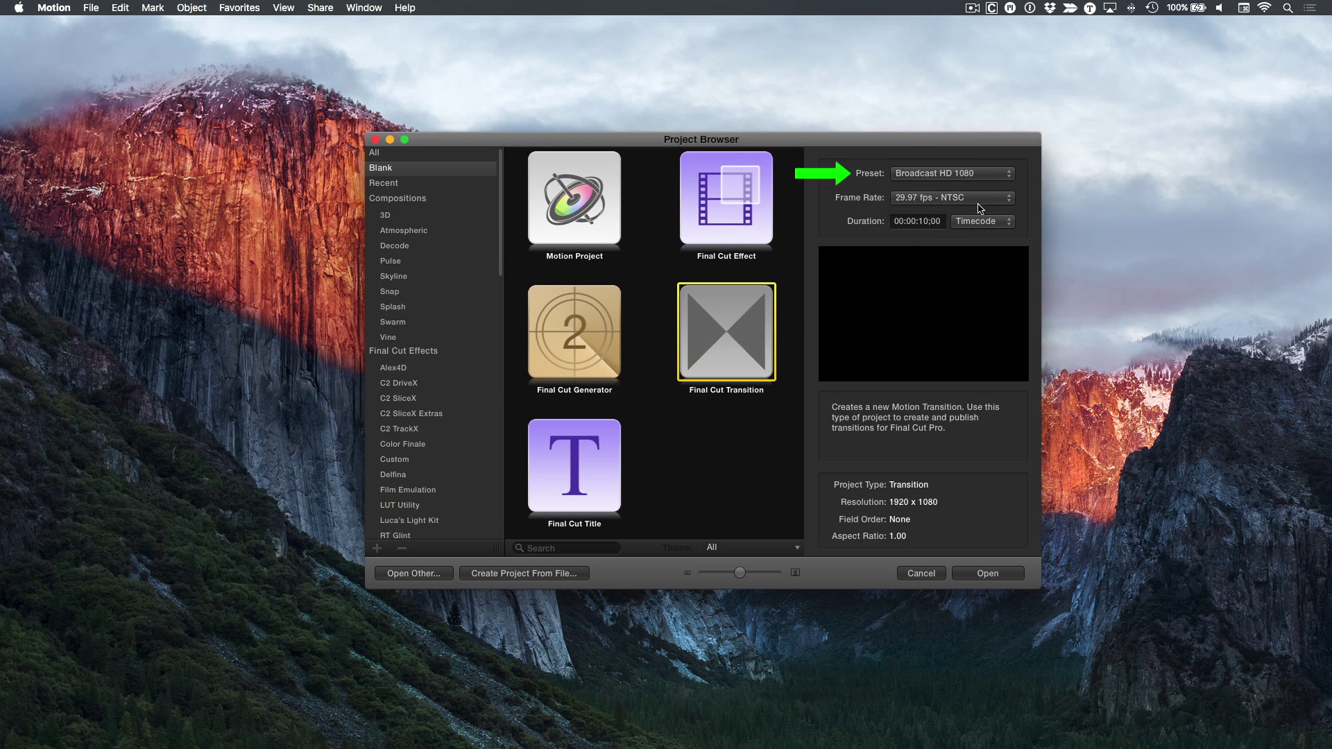
{"action": "left_click", "coordinate": [991, 176]}
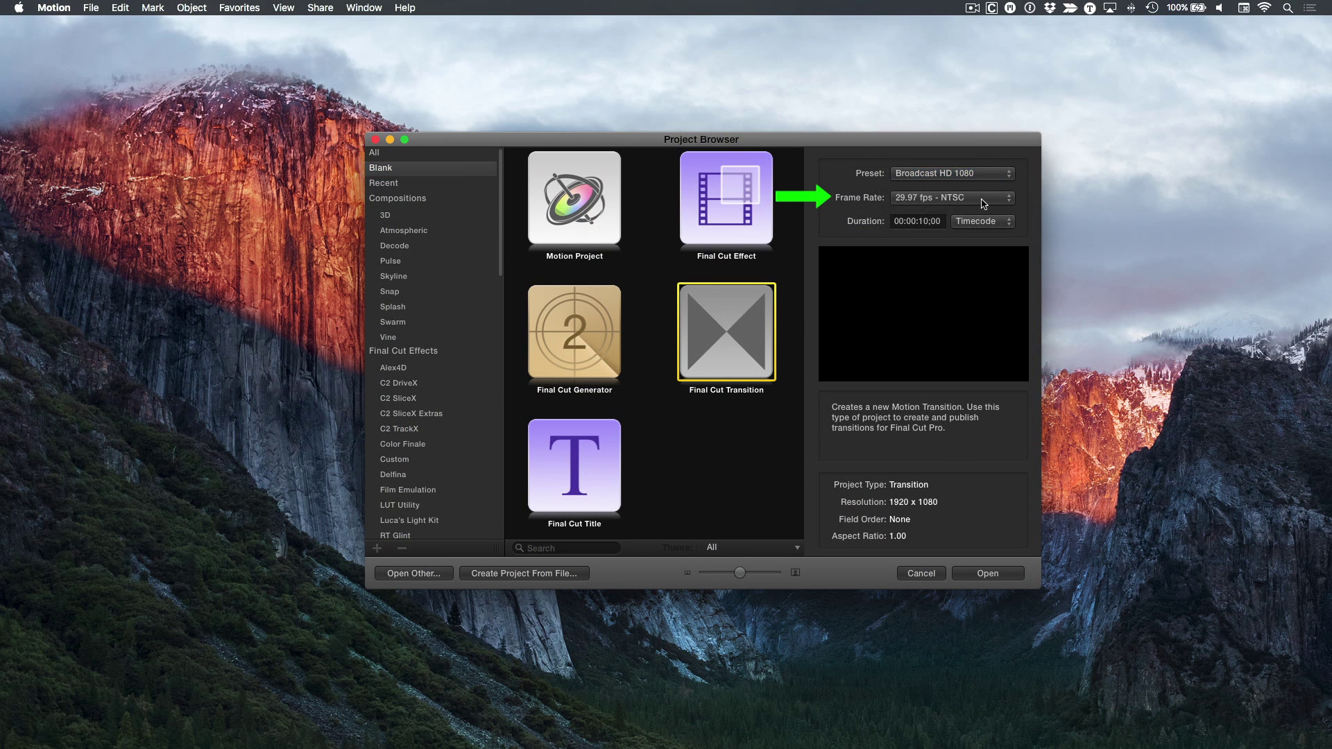
{"action": "left_click", "coordinate": [984, 203]}
{"action": "left_click", "coordinate": [952, 200]}
{"action": "double_click", "coordinate": [929, 221]}
{"action": "type", "text": "2"}
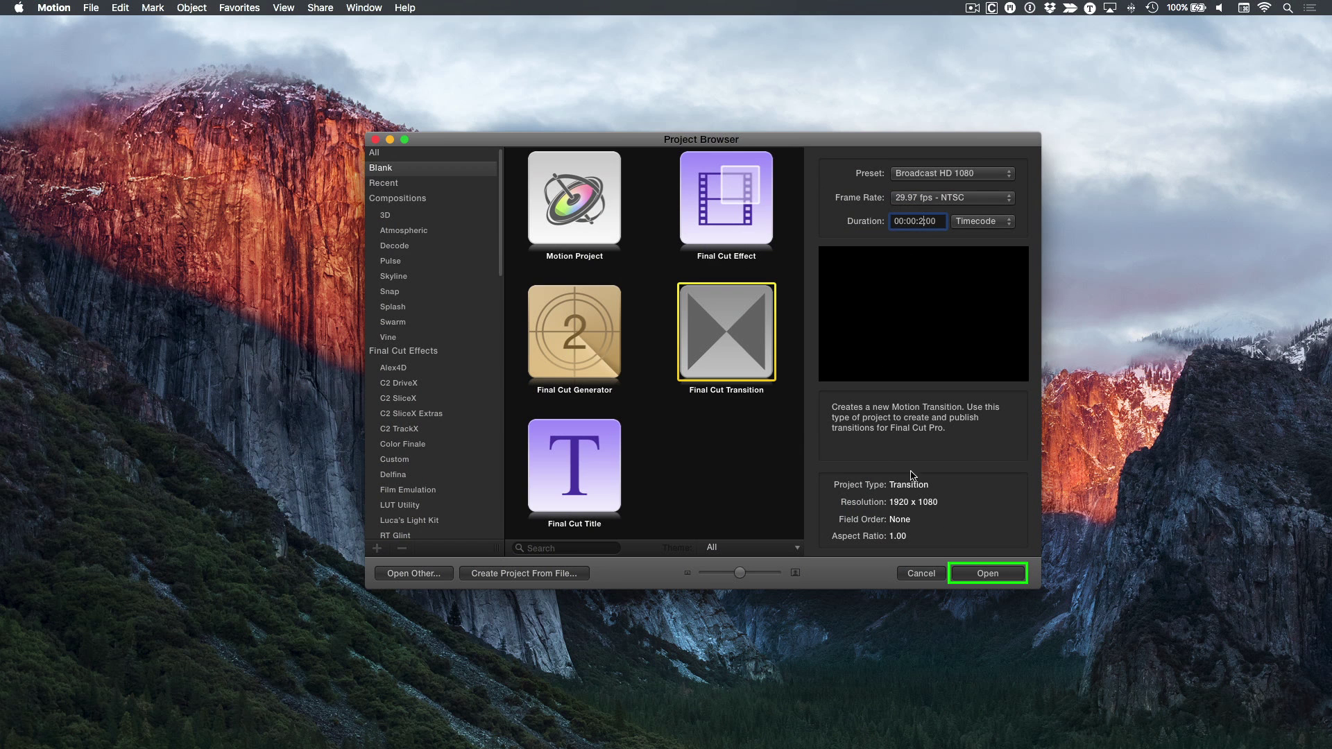
{"action": "left_click", "coordinate": [987, 574]}
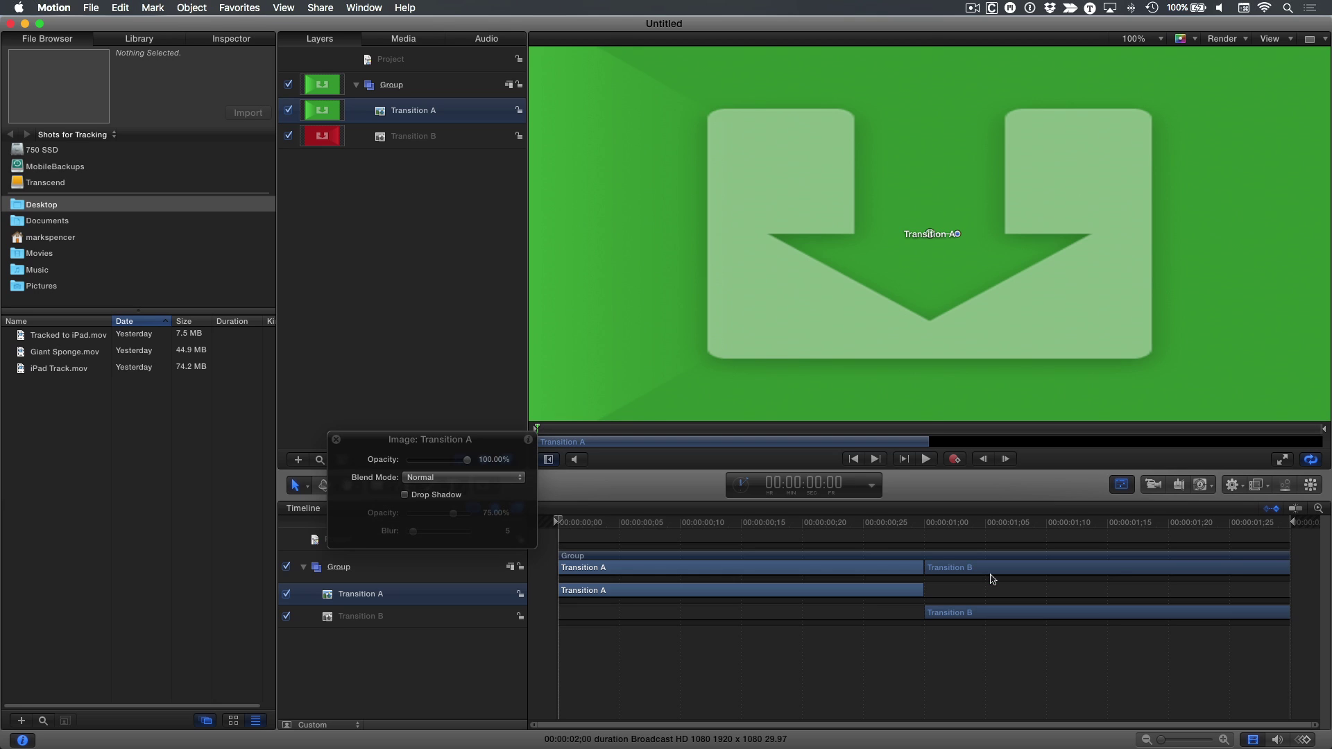
{"action": "key", "text": "shift+z"}
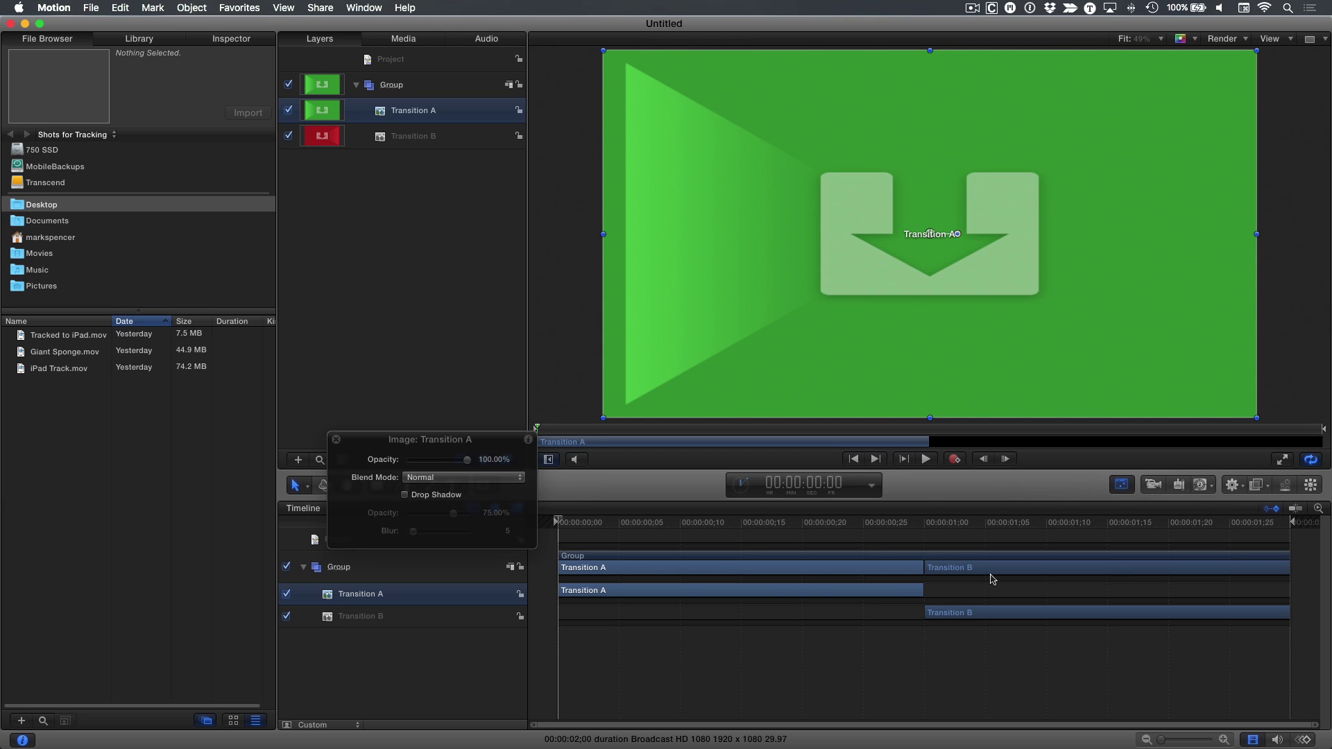
{"action": "left_click_drag", "start_coordinate": [551, 427], "coordinate": [963, 445]}
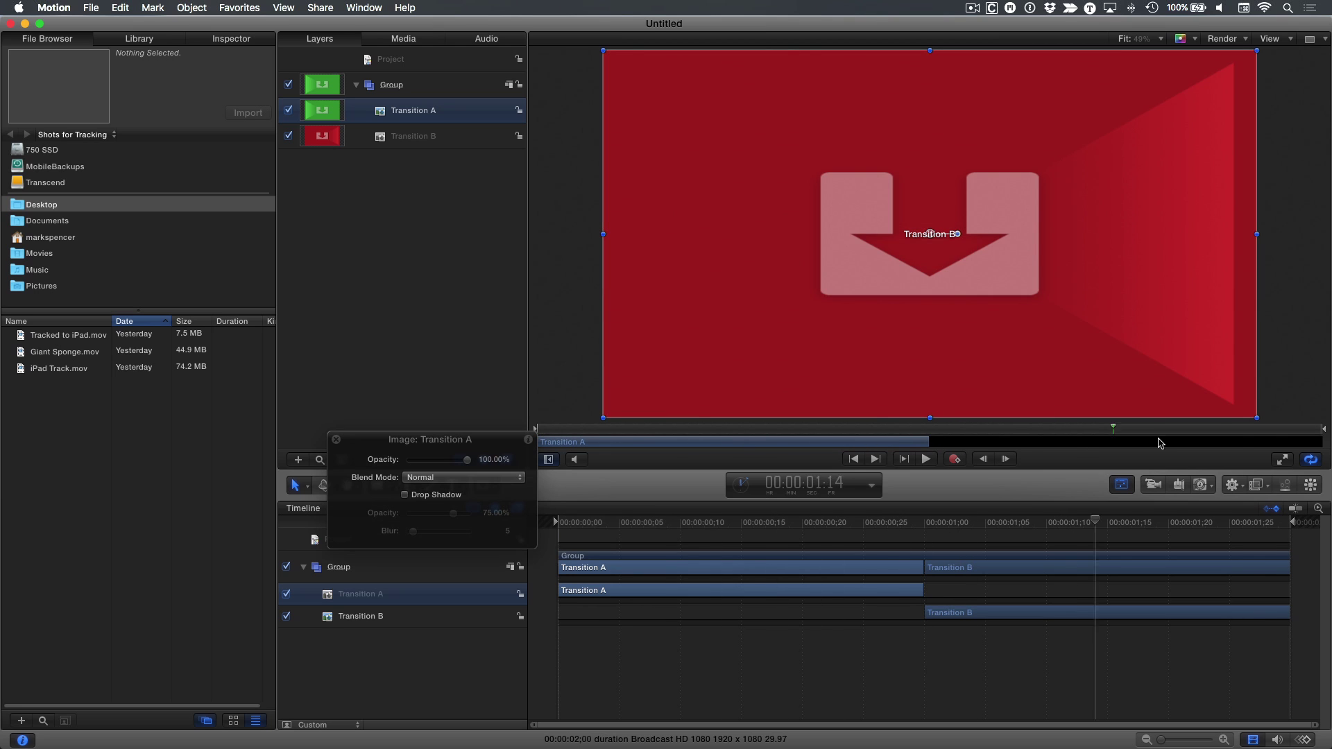
{"action": "mouse_move", "coordinate": [963, 444]}
{"action": "left_mouse_down"}
{"action": "mouse_move", "coordinate": [938, 427]}
{"action": "mouse_move", "coordinate": [528, 437]}
{"action": "left_mouse_up"}
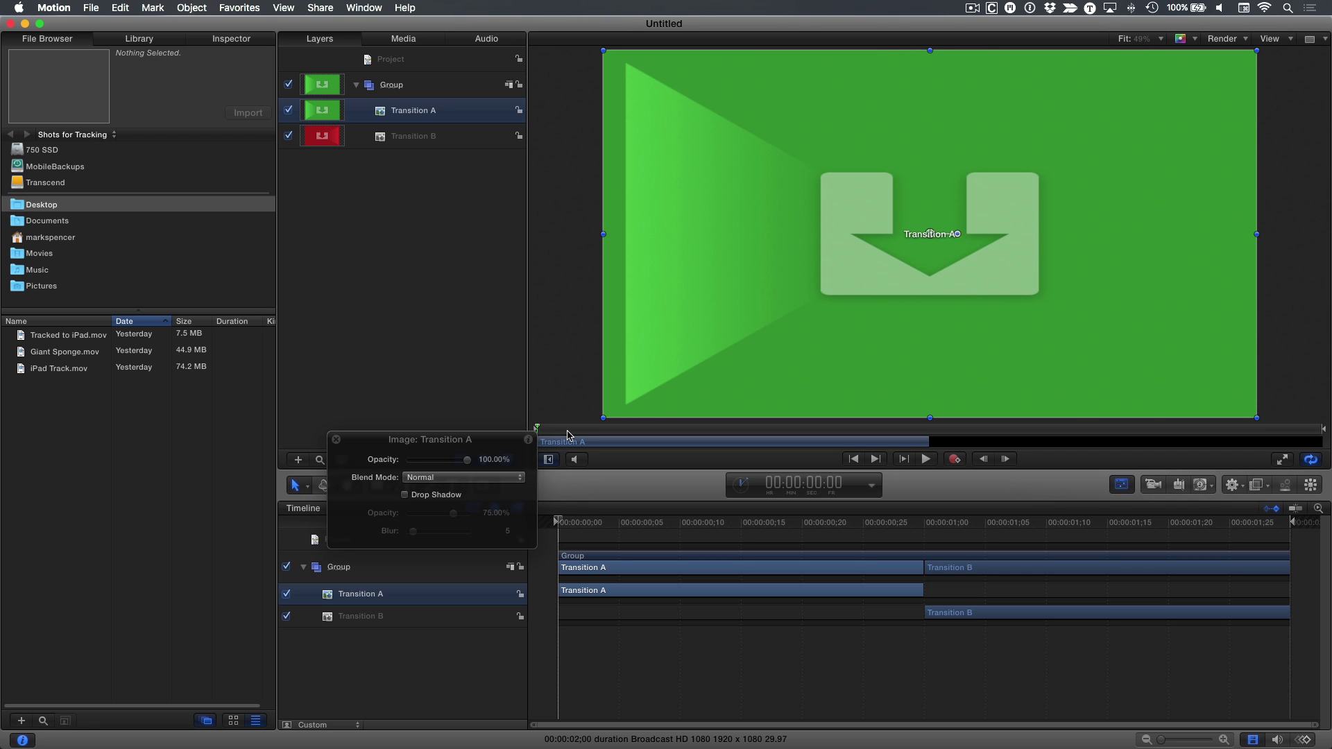
{"action": "left_click_drag", "start_coordinate": [496, 449], "coordinate": [469, 280]}
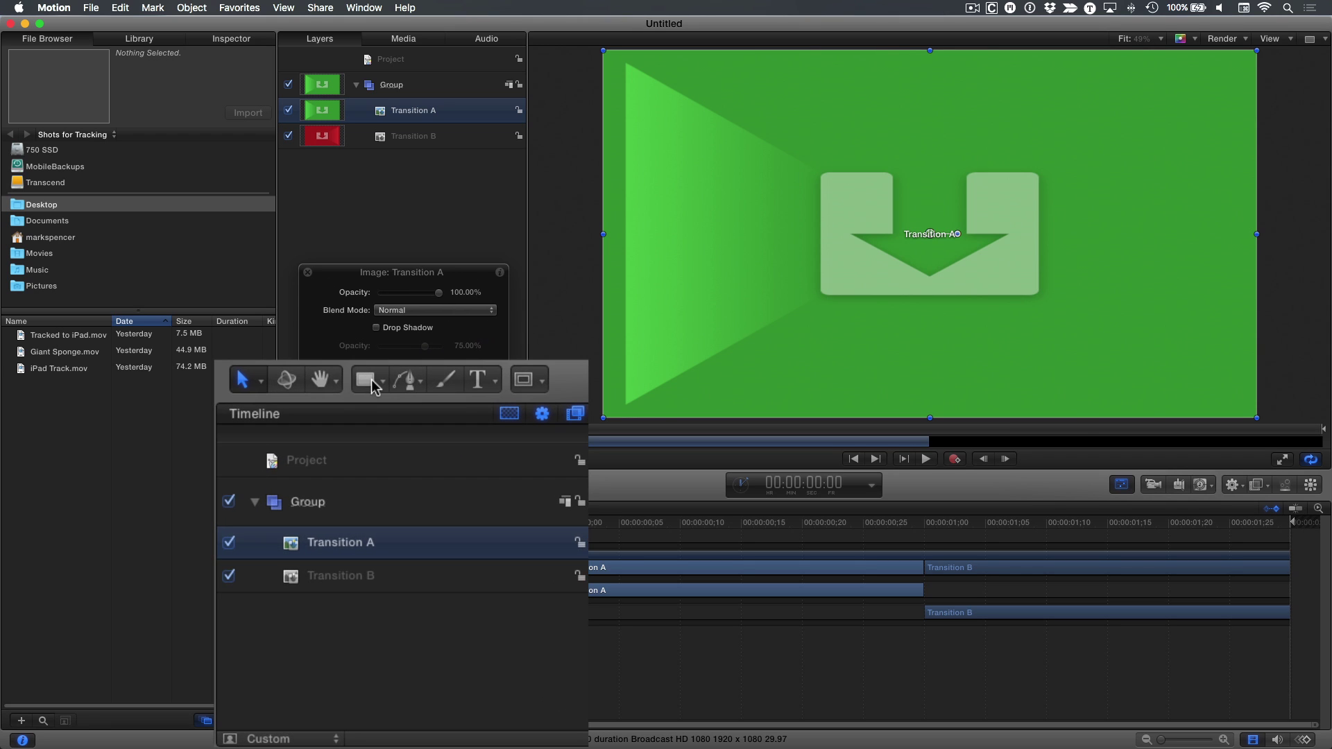
- Draw a small white rectangle near the canvas centre with the Rectangle tool
{"action": "left_click", "coordinate": [371, 387]}
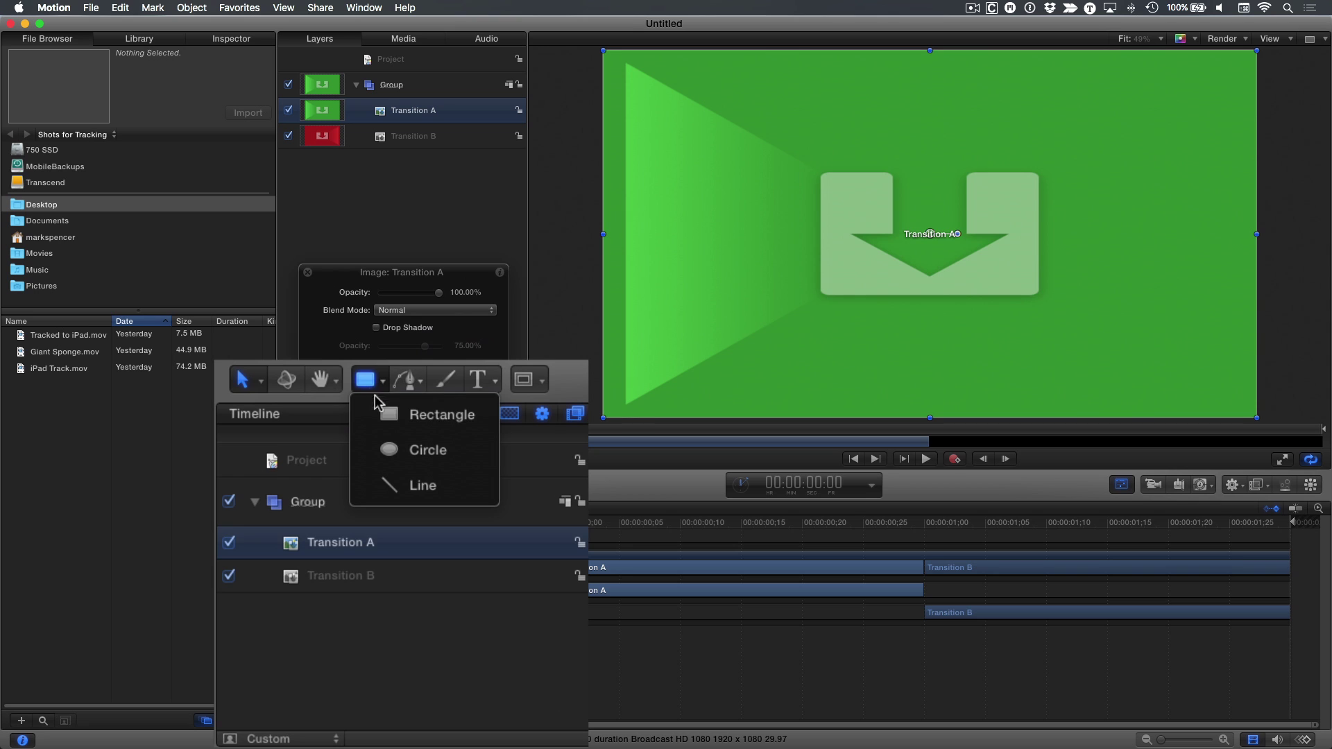
{"action": "left_click", "coordinate": [428, 413]}
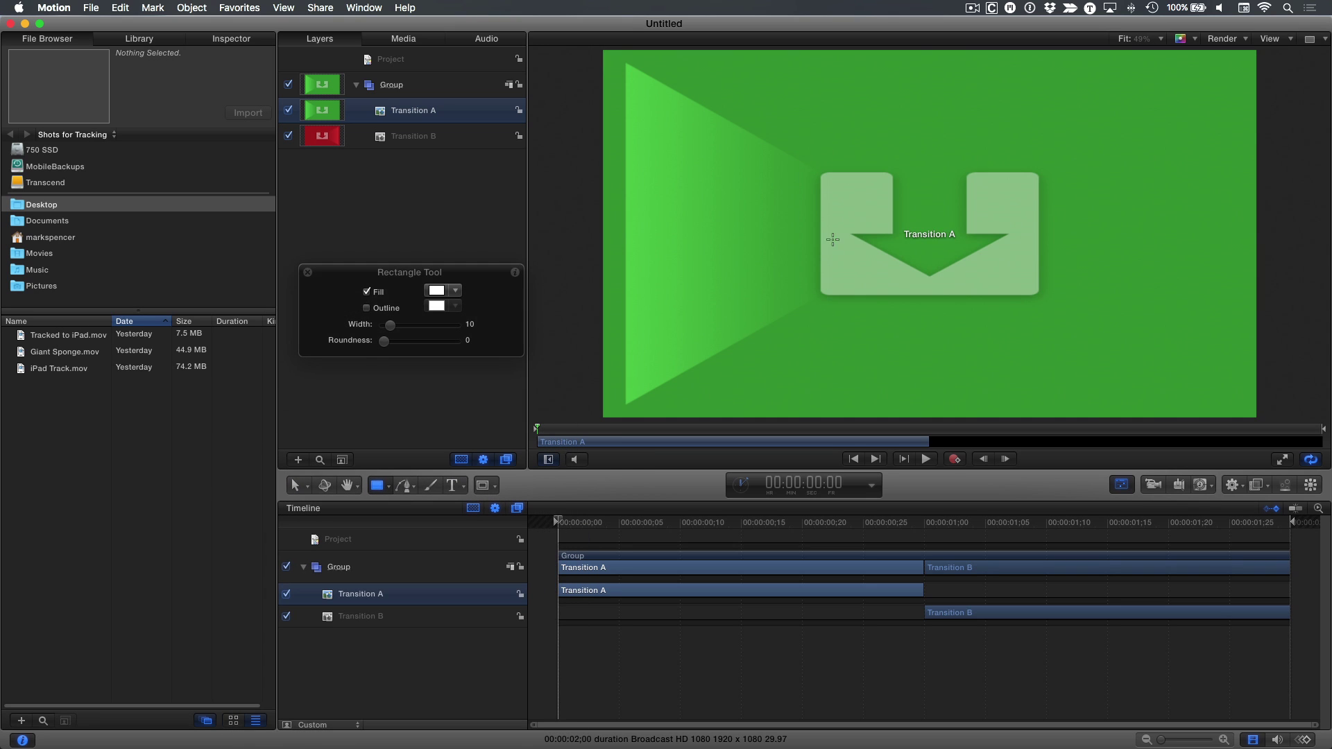
{"action": "left_click_drag", "start_coordinate": [875, 179], "coordinate": [947, 262]}
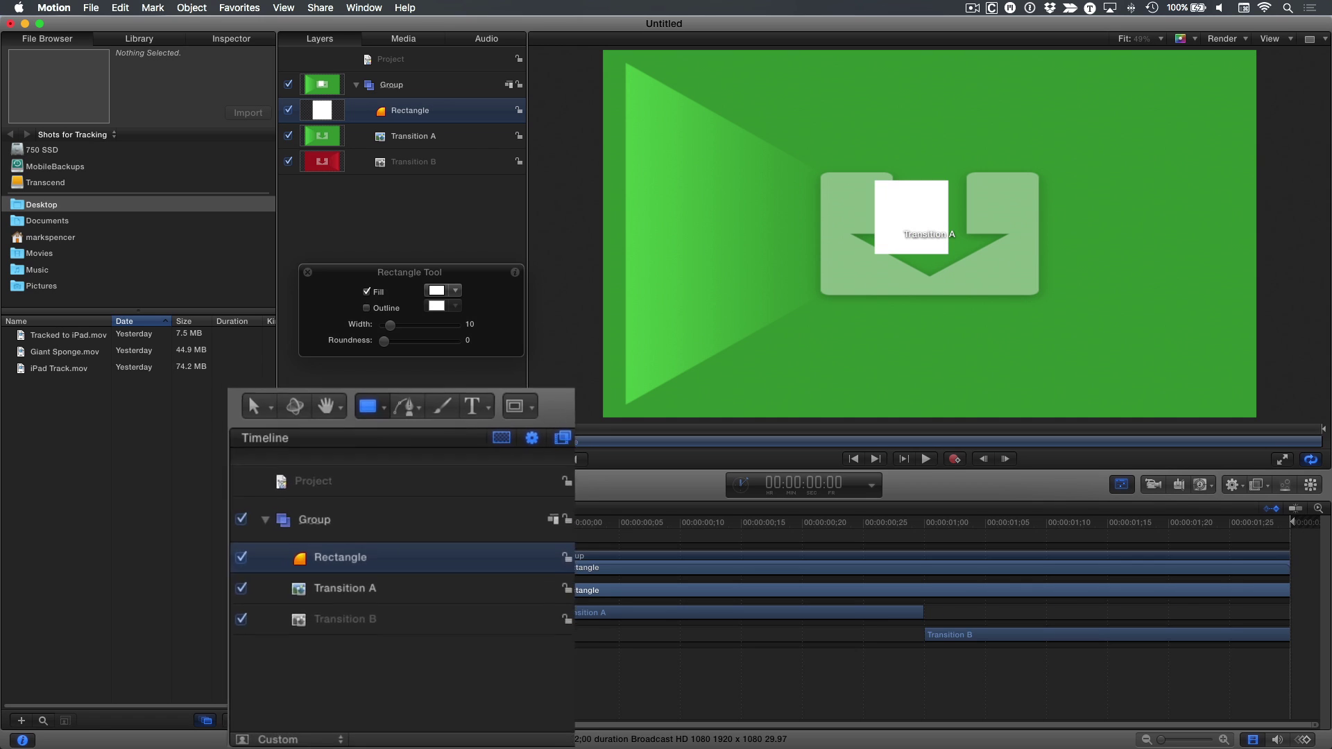
- Skew the rectangle's top edge right into a parallelogram with the Distort tool
{"action": "left_click", "coordinate": [299, 486]}
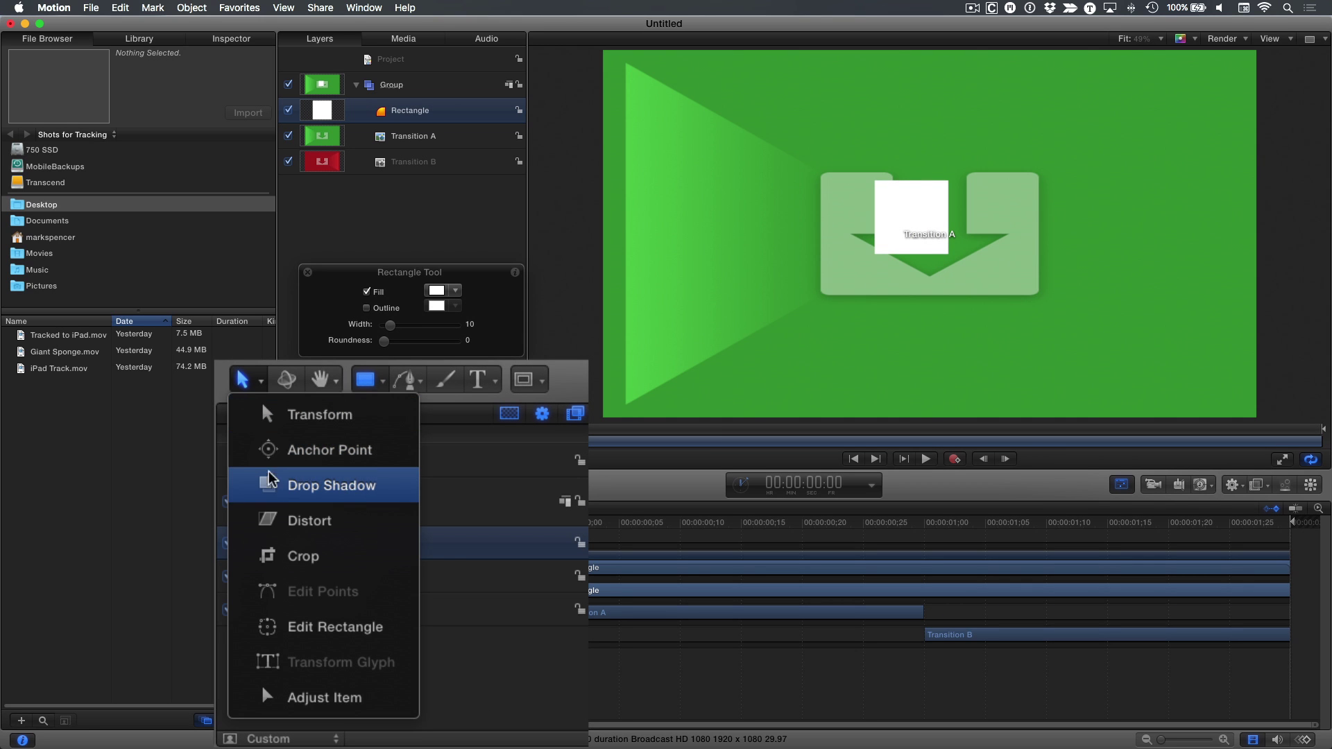
{"action": "left_click", "coordinate": [348, 528]}
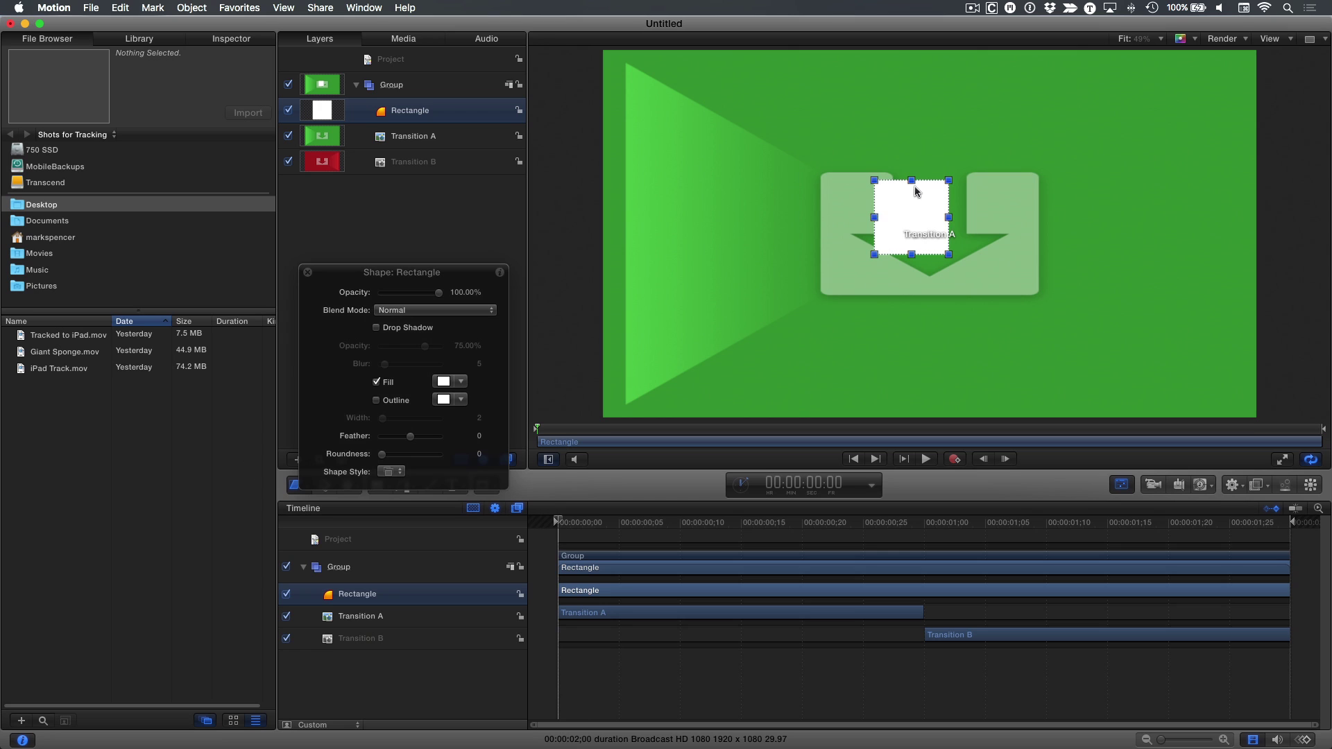
{"action": "left_click_drag", "start_coordinate": [911, 180], "coordinate": [936, 186]}
{"action": "key", "text": "s"}
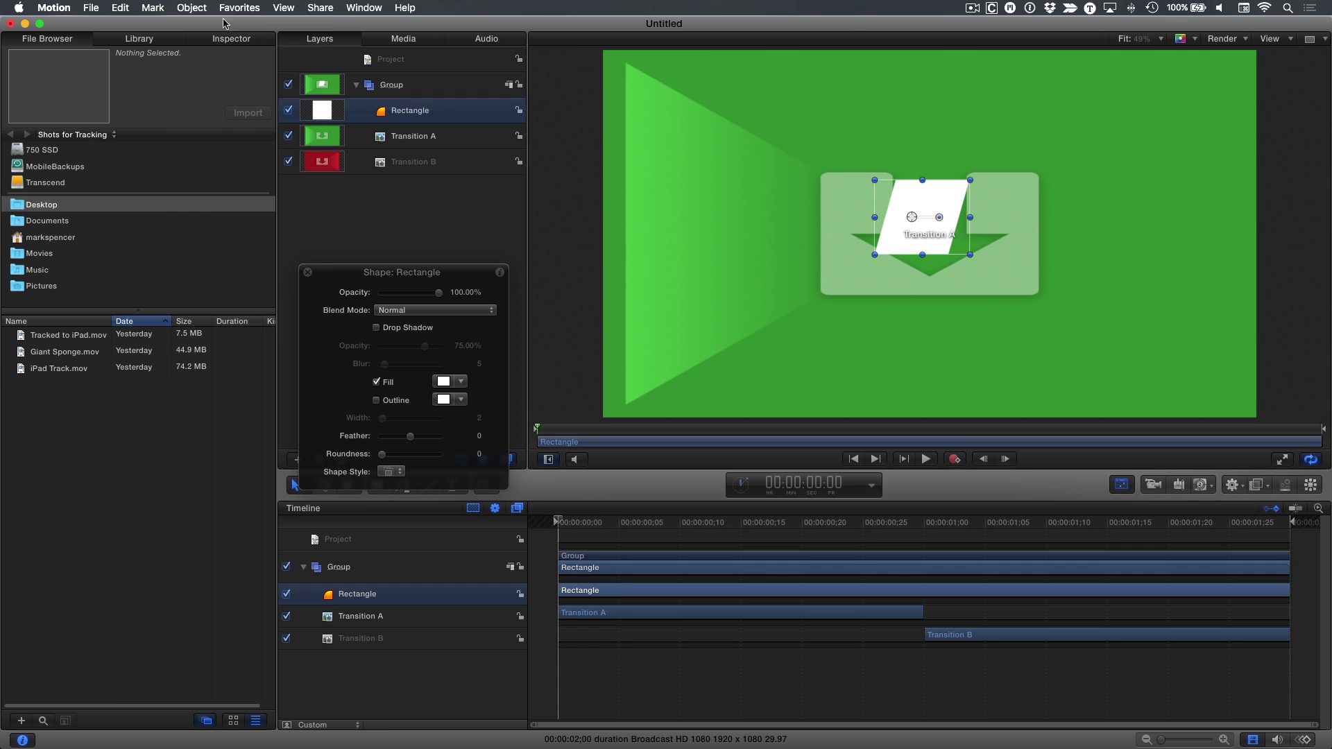
- Group the skewed rectangle and replicate it into a tile pattern
{"action": "left_click", "coordinate": [191, 8]}
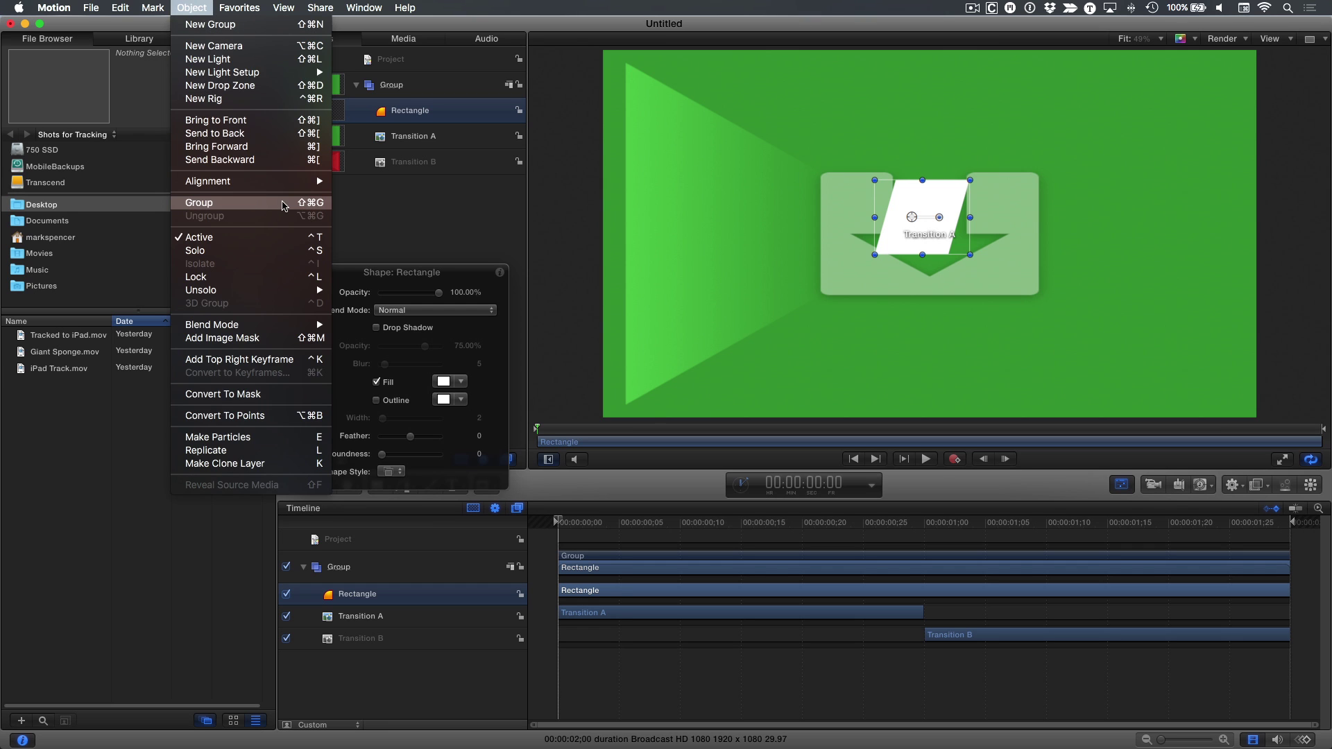
{"action": "left_click", "coordinate": [282, 205]}
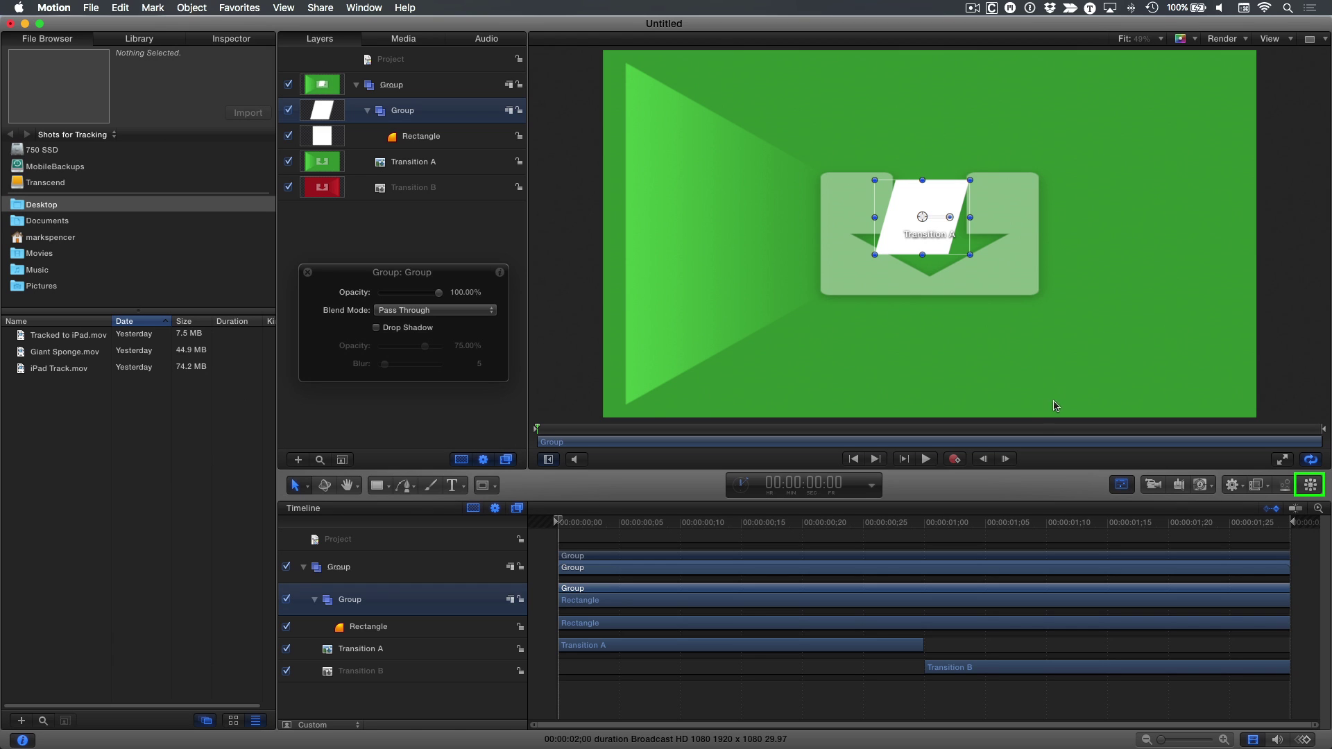
{"action": "left_click", "coordinate": [1310, 485]}
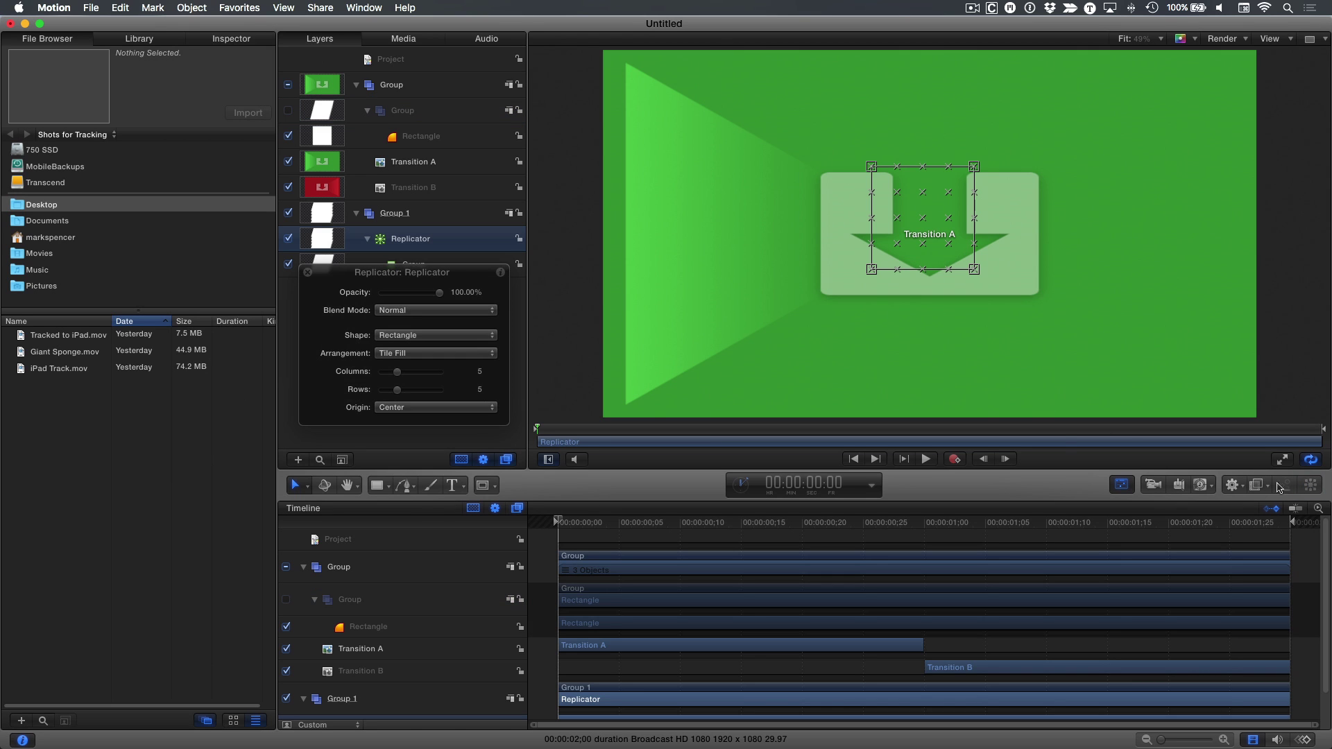
- Move Group_1 to the top of the layers and show the Replicator onscreen controls
{"action": "left_click_drag", "start_coordinate": [465, 278], "coordinate": [458, 407]}
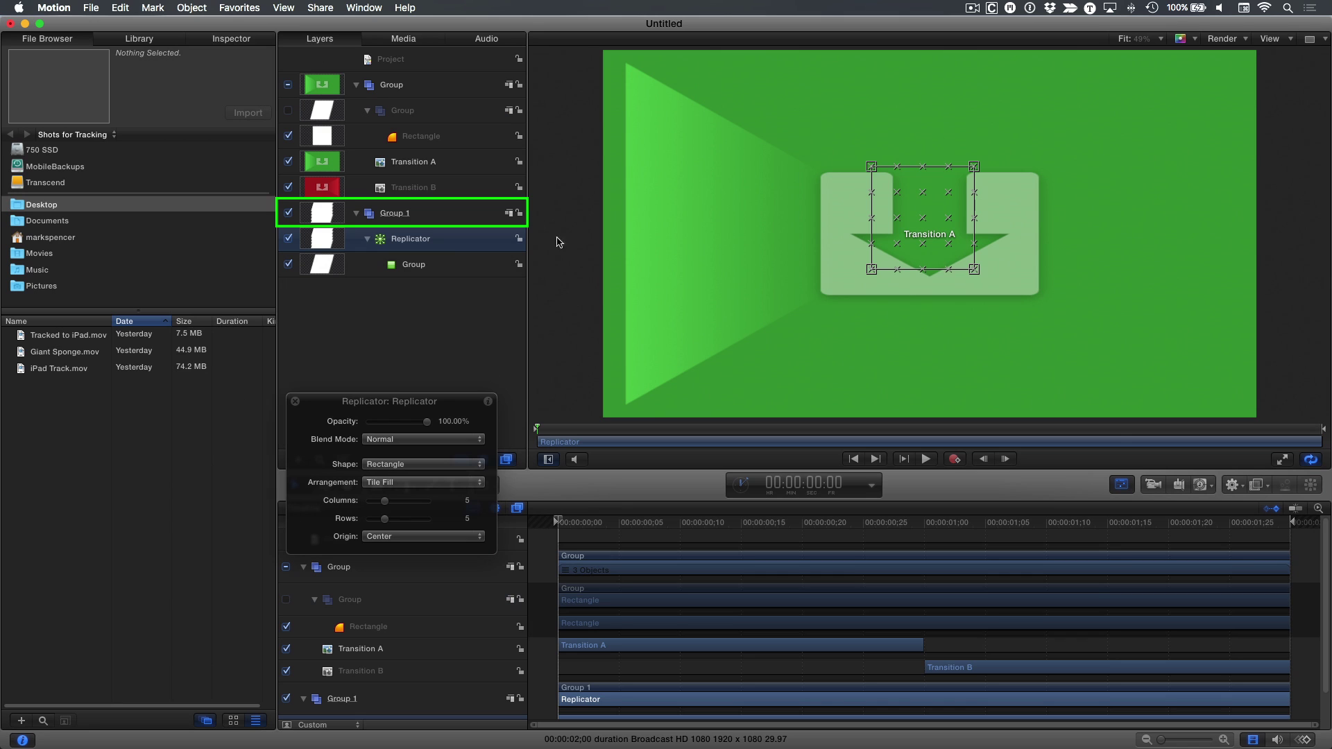
{"action": "mouse_move", "coordinate": [433, 215]}
{"action": "left_mouse_down"}
{"action": "mouse_move", "coordinate": [420, 71]}
{"action": "mouse_move", "coordinate": [432, 87]}
{"action": "left_mouse_up"}
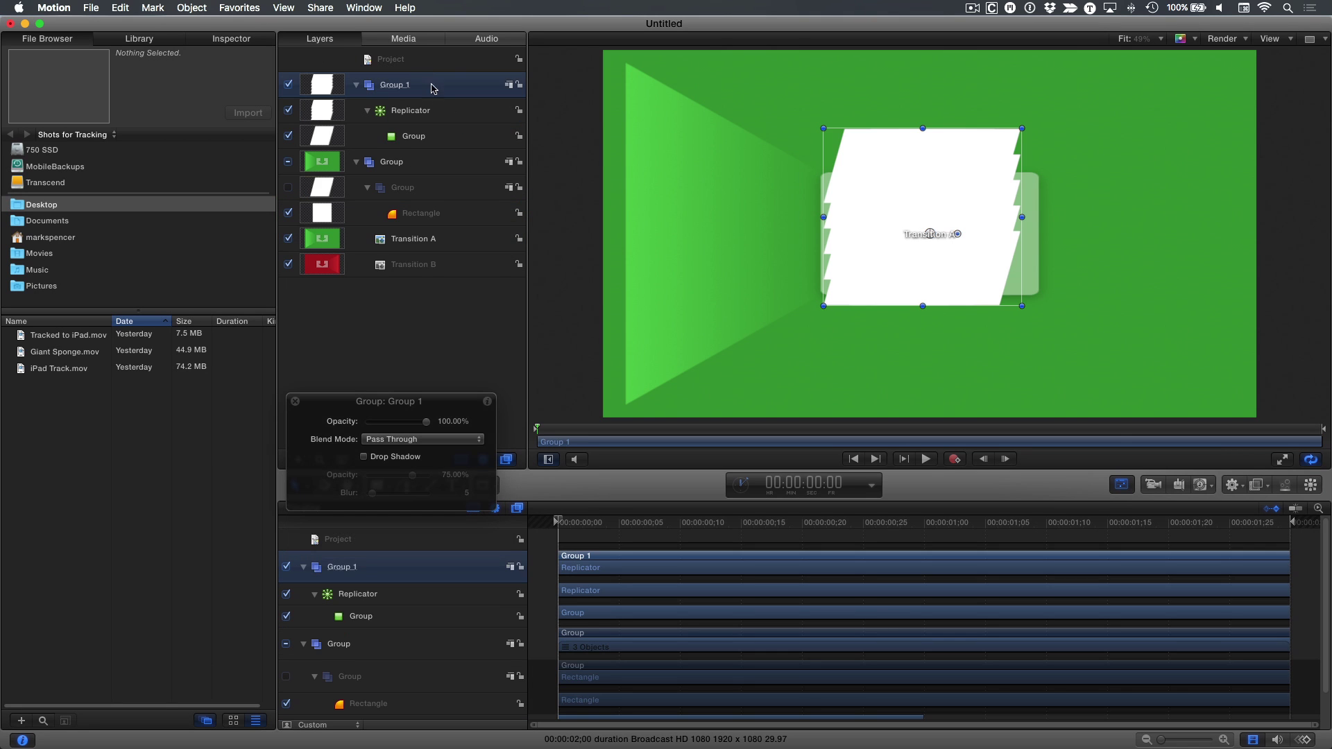
{"action": "left_click", "coordinate": [444, 113]}
{"action": "right_click", "coordinate": [887, 163]}
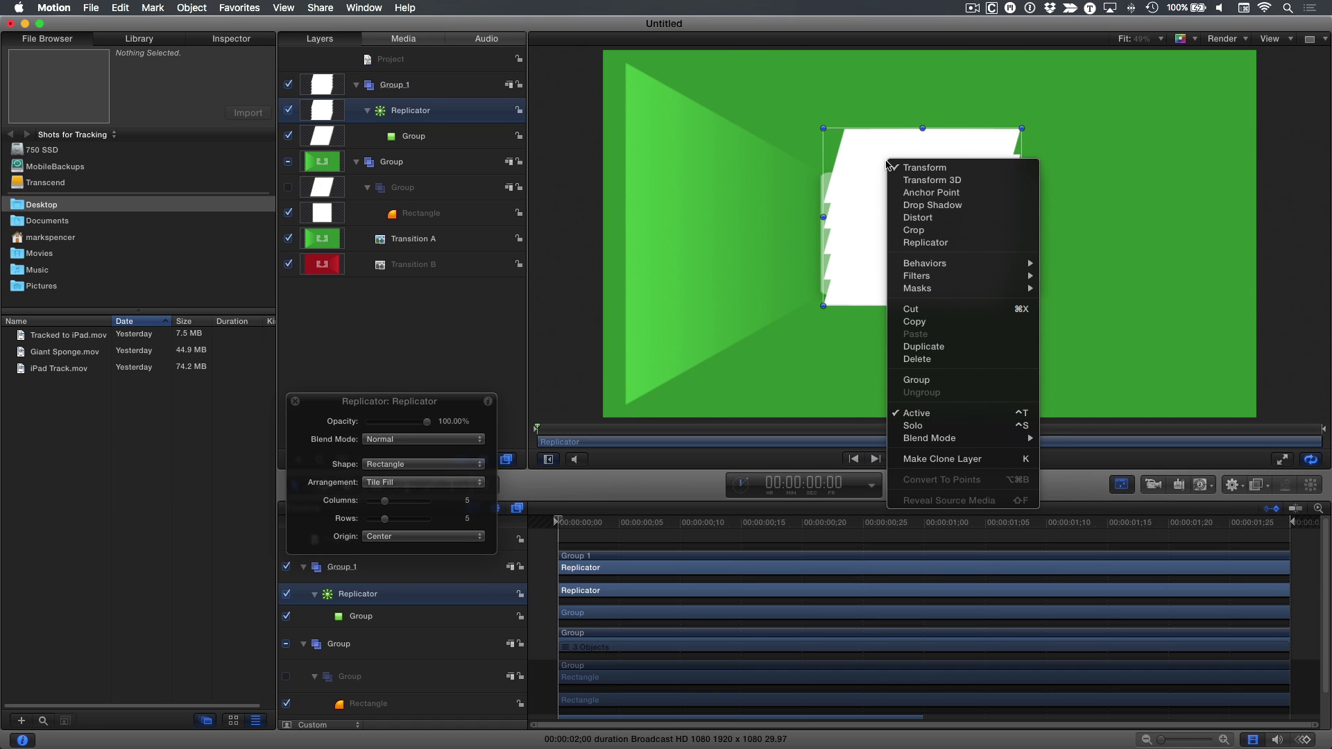
{"action": "left_click", "coordinate": [927, 243]}
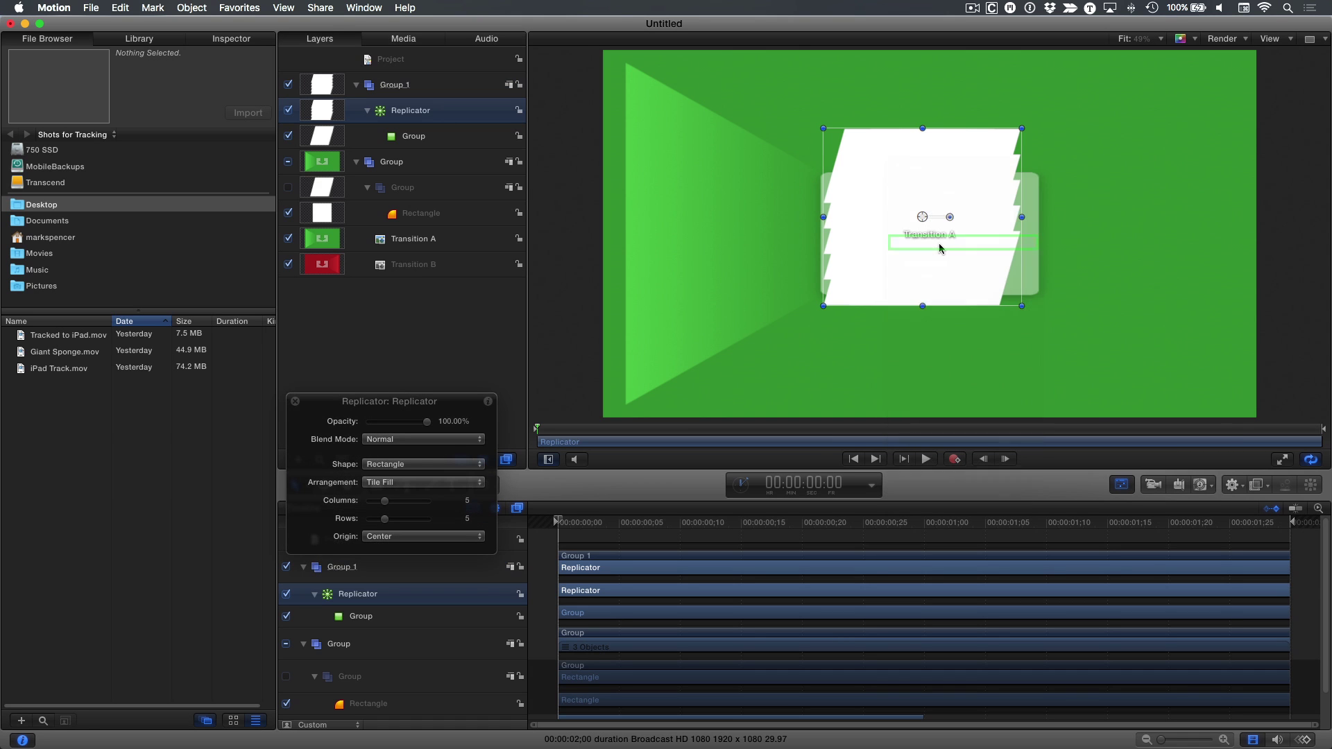
- Stretch the tile grid across the canvas and increase the replicator to 9 columns
{"action": "left_click_drag", "start_coordinate": [872, 269], "coordinate": [607, 409]}
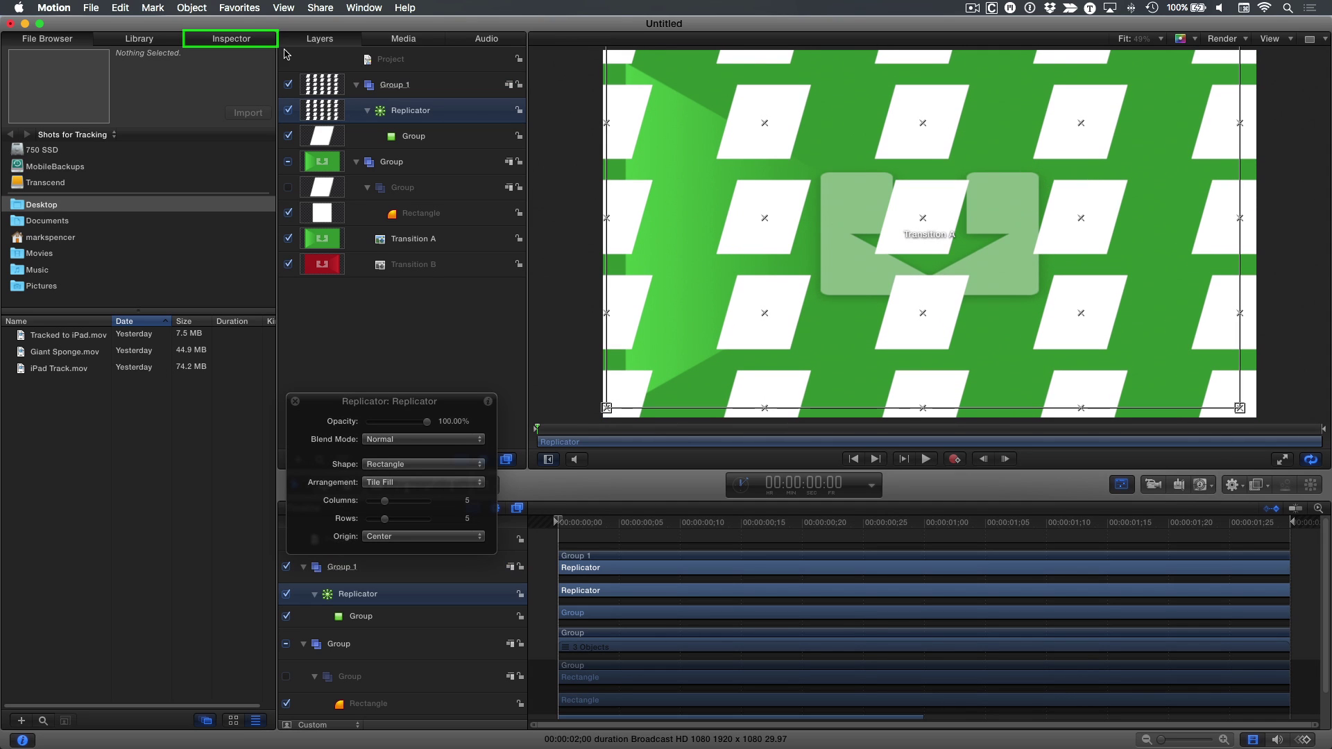
{"action": "left_click", "coordinate": [244, 39]}
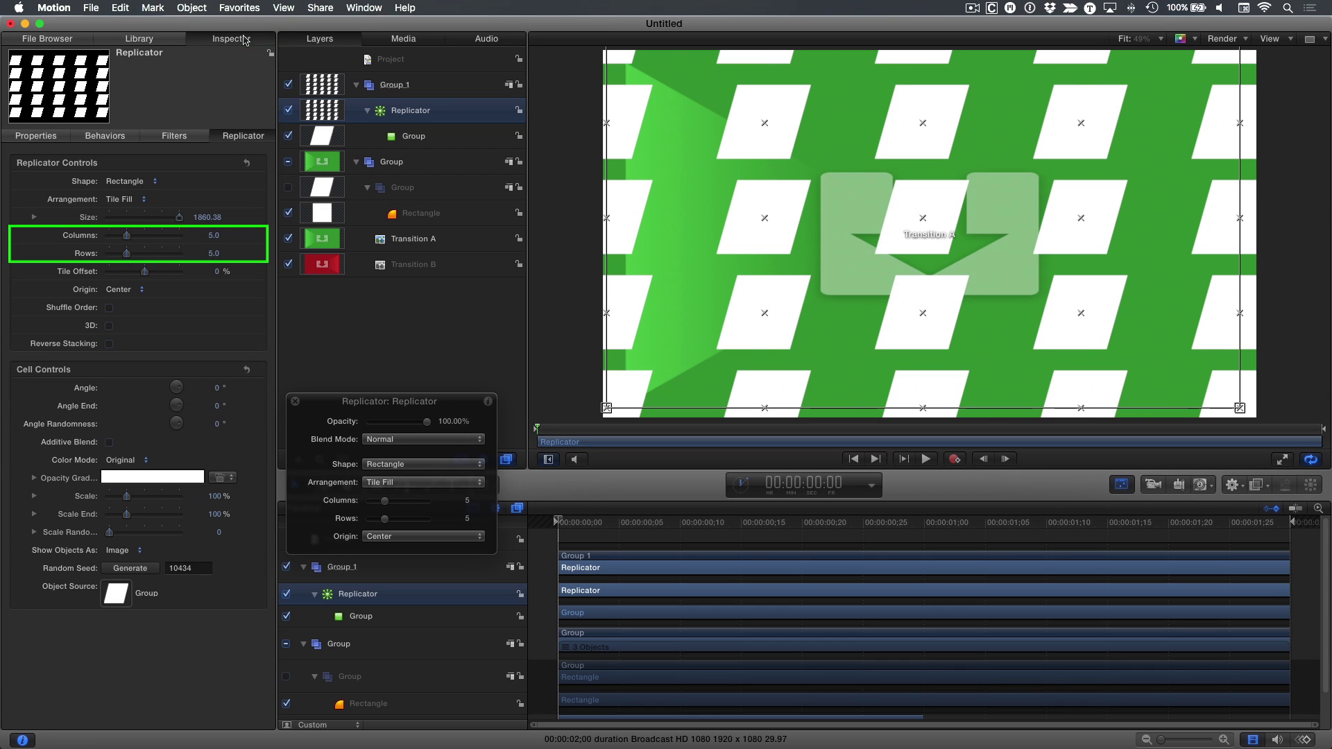
{"action": "mouse_move", "coordinate": [126, 236]}
{"action": "left_mouse_down"}
{"action": "mouse_move", "coordinate": [144, 238]}
{"action": "mouse_move", "coordinate": [135, 260]}
{"action": "left_mouse_up"}
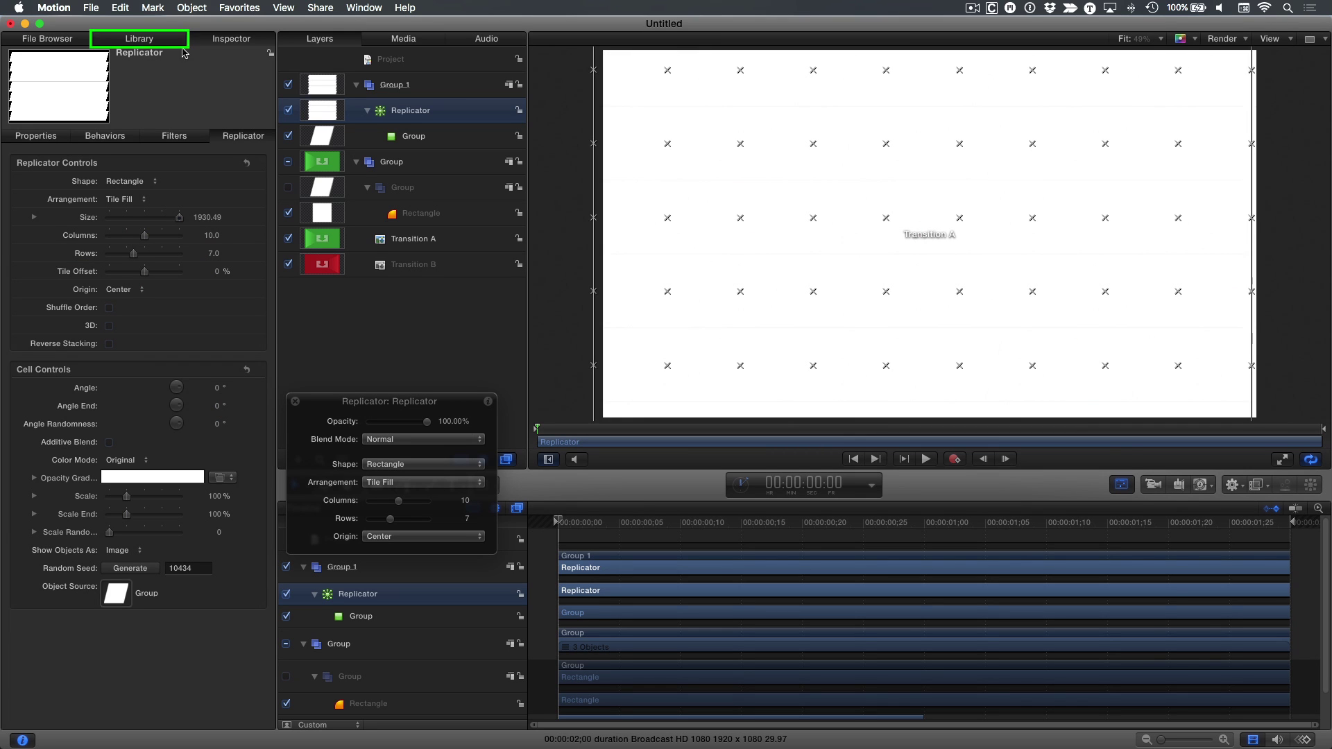
- Apply the Sequence Replicator behaviour from the Library to the Replicator layer
{"action": "left_click", "coordinate": [139, 39]}
{"action": "left_click", "coordinate": [48, 157]}
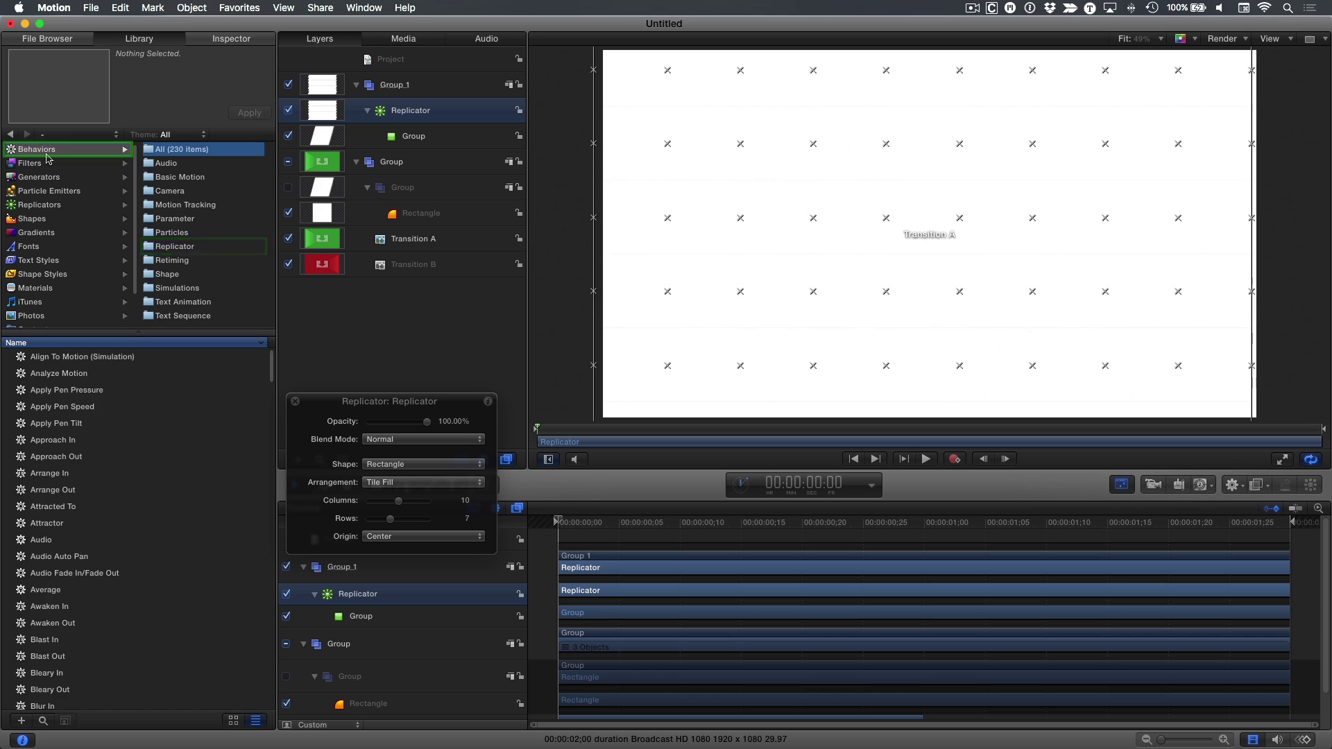
{"action": "left_click", "coordinate": [175, 248]}
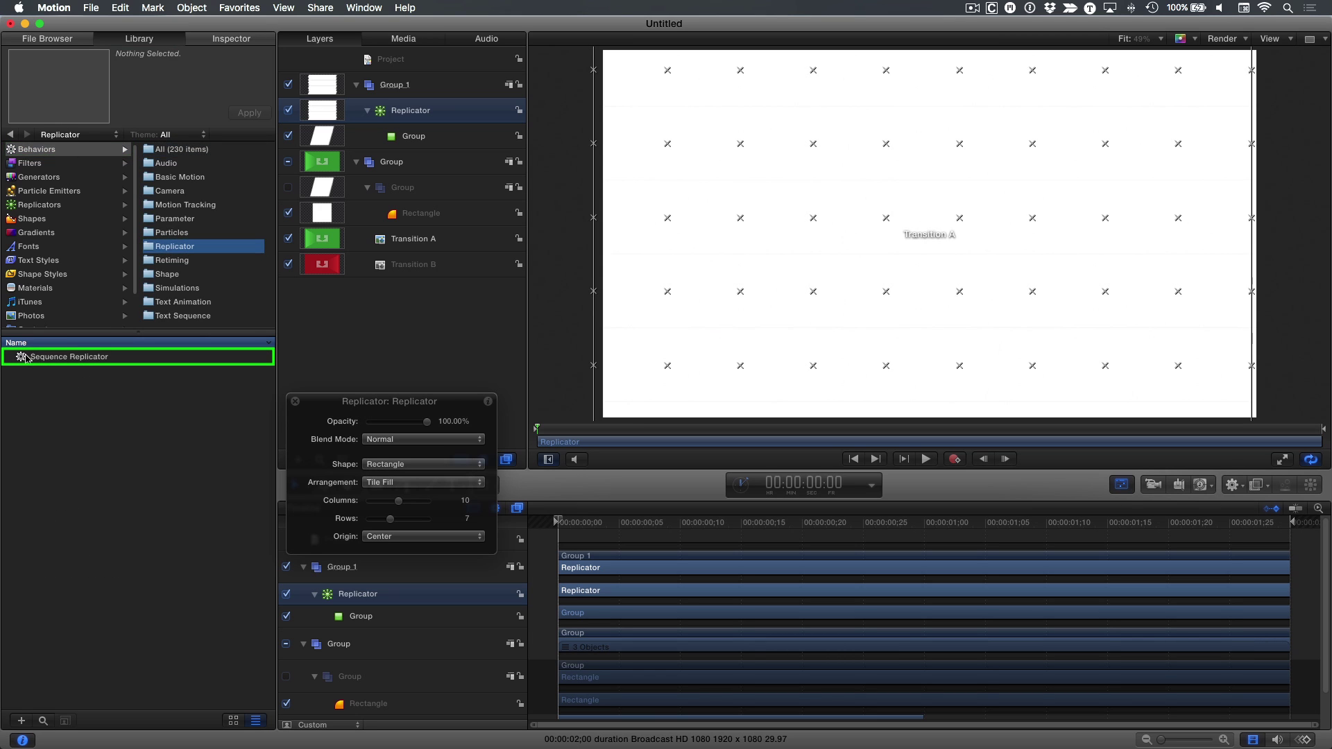
{"action": "left_click_drag", "start_coordinate": [26, 359], "coordinate": [420, 112]}
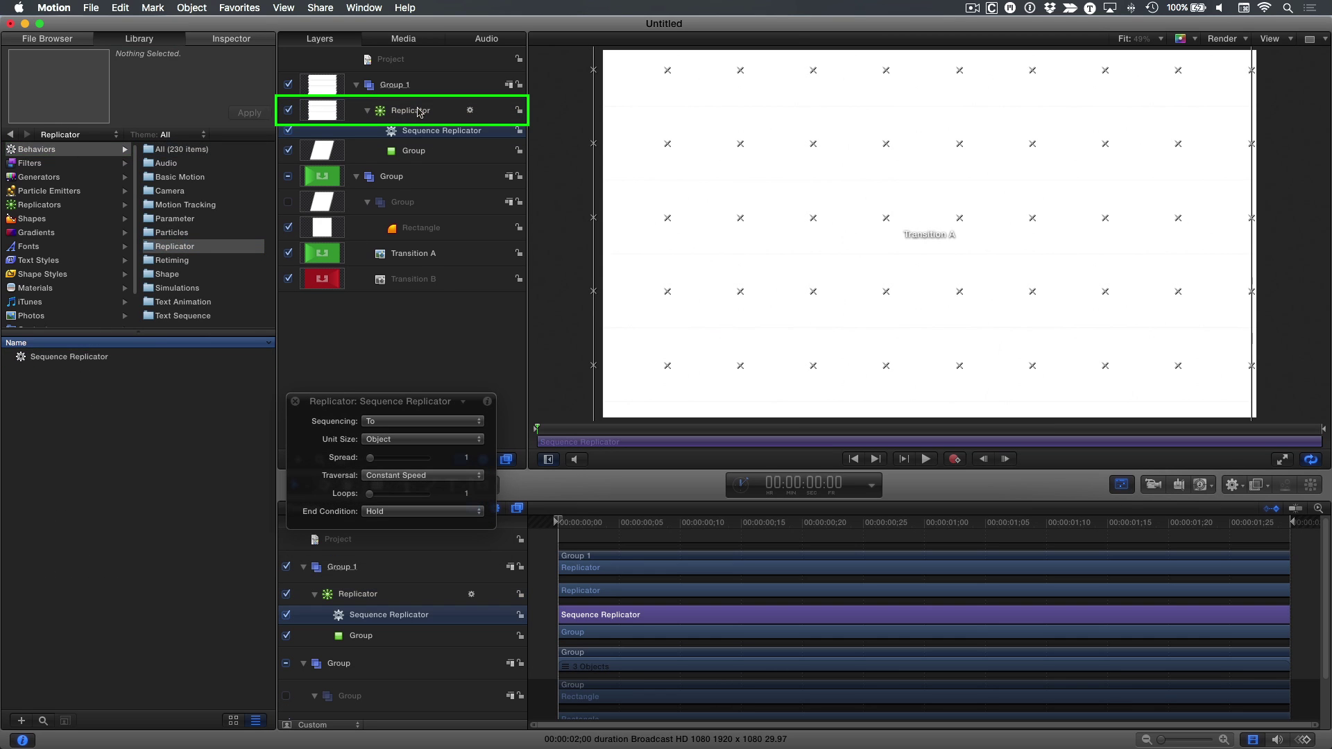
- Sequence opacity to 0% with Through Inverted sequencing and a spread of 10
{"action": "left_click", "coordinate": [239, 41]}
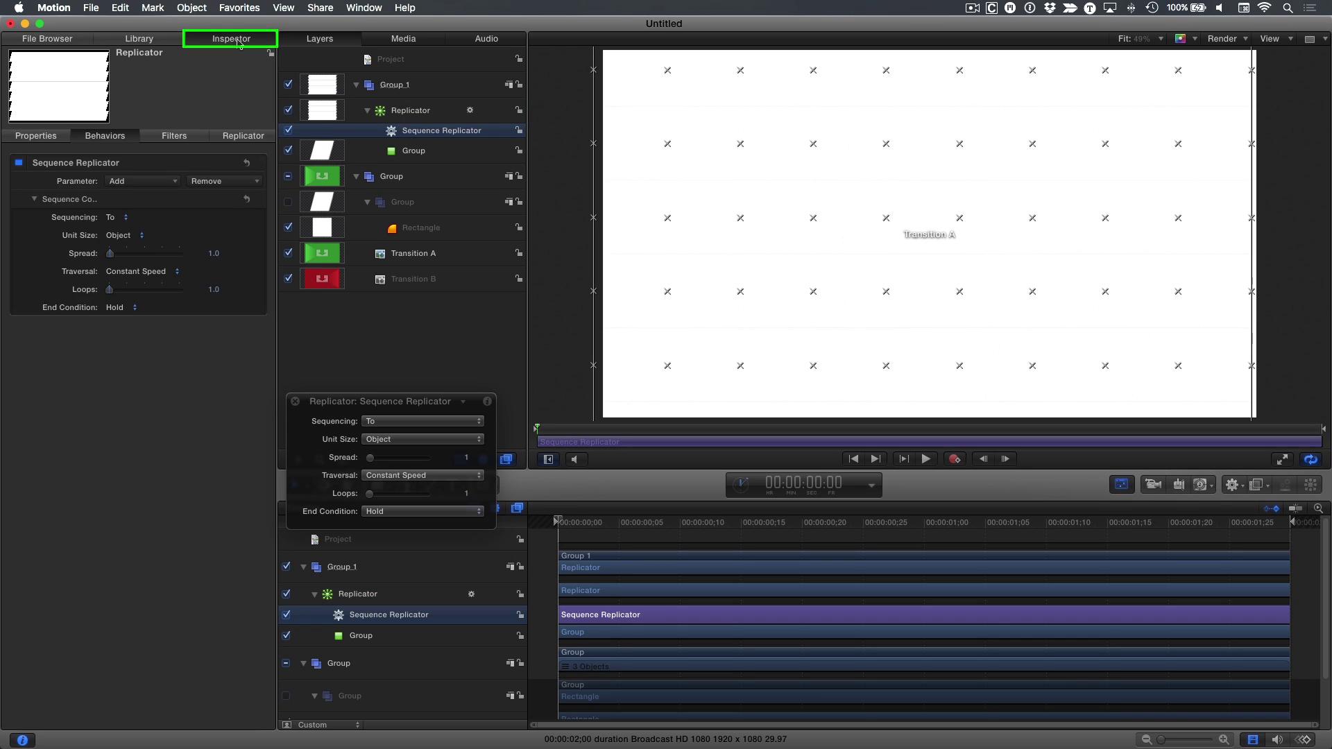
{"action": "left_click", "coordinate": [228, 156]}
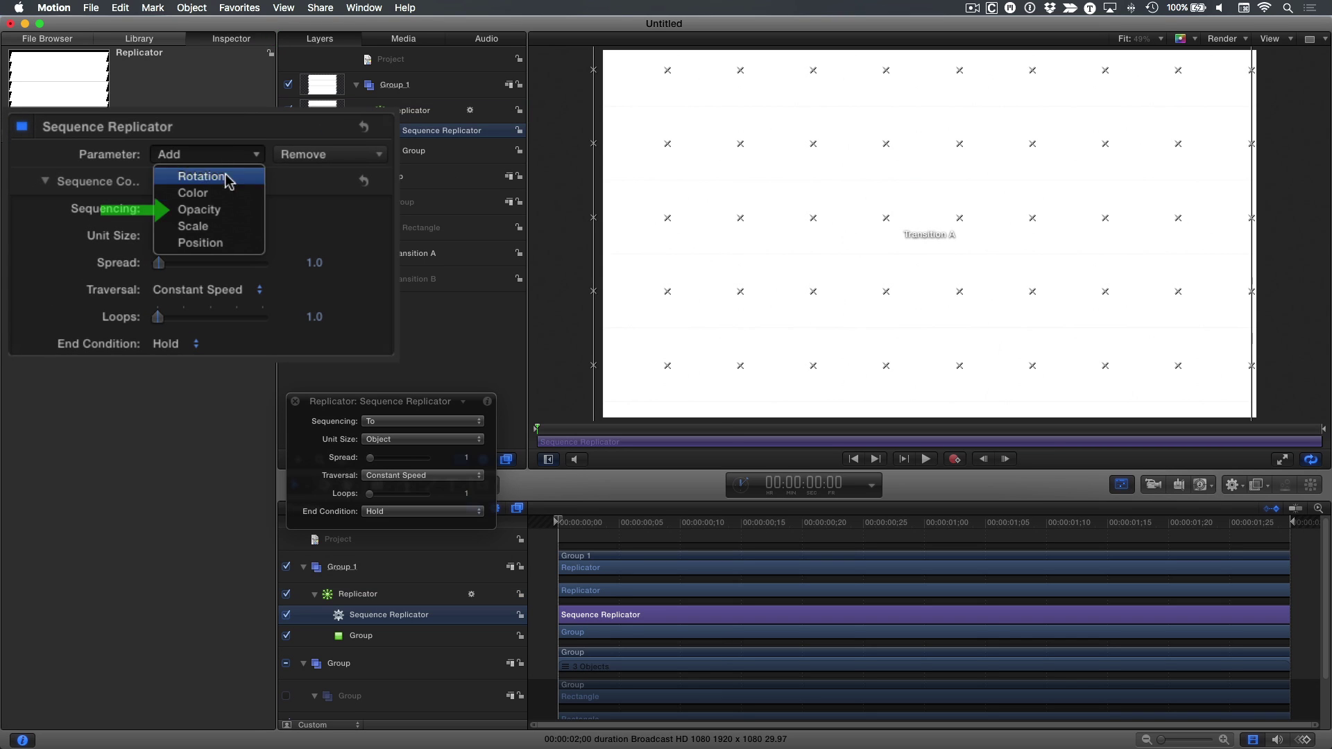
{"action": "left_click", "coordinate": [235, 213]}
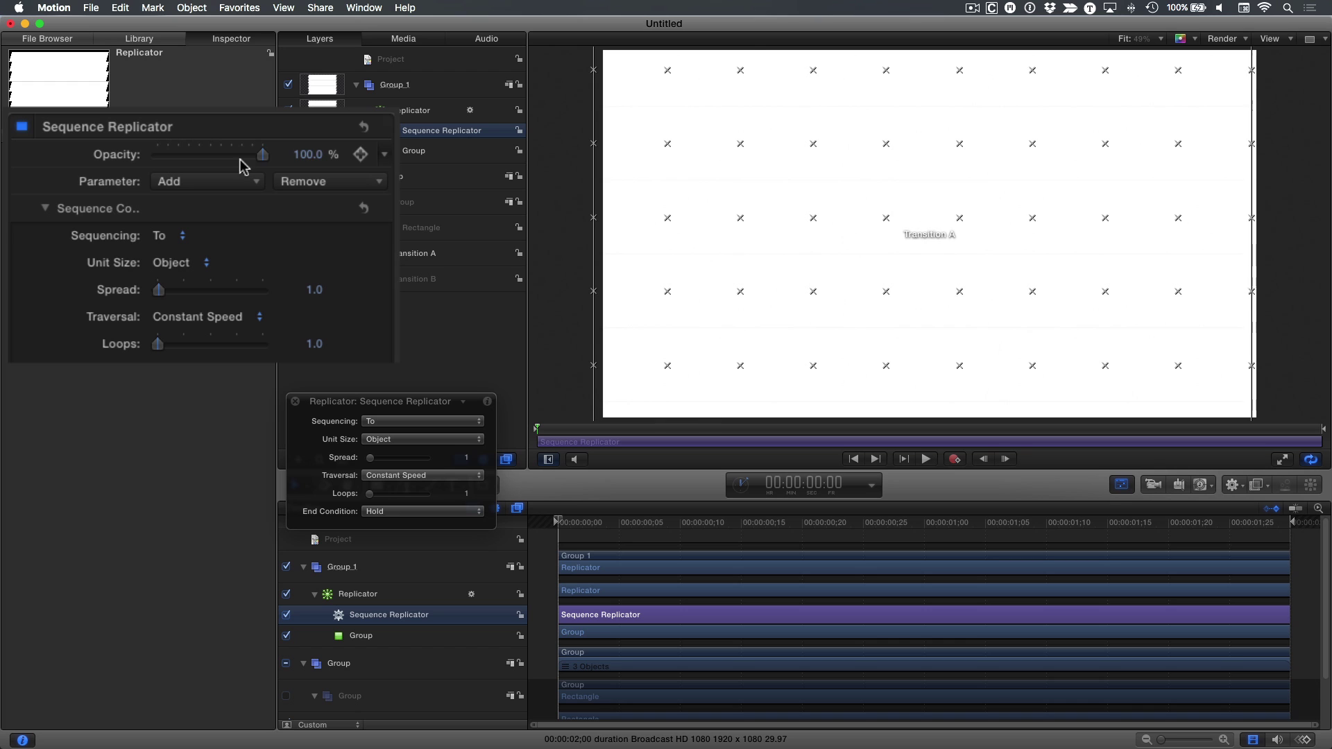
{"action": "left_click_drag", "start_coordinate": [250, 155], "coordinate": [156, 154]}
{"action": "left_click", "coordinate": [179, 244]}
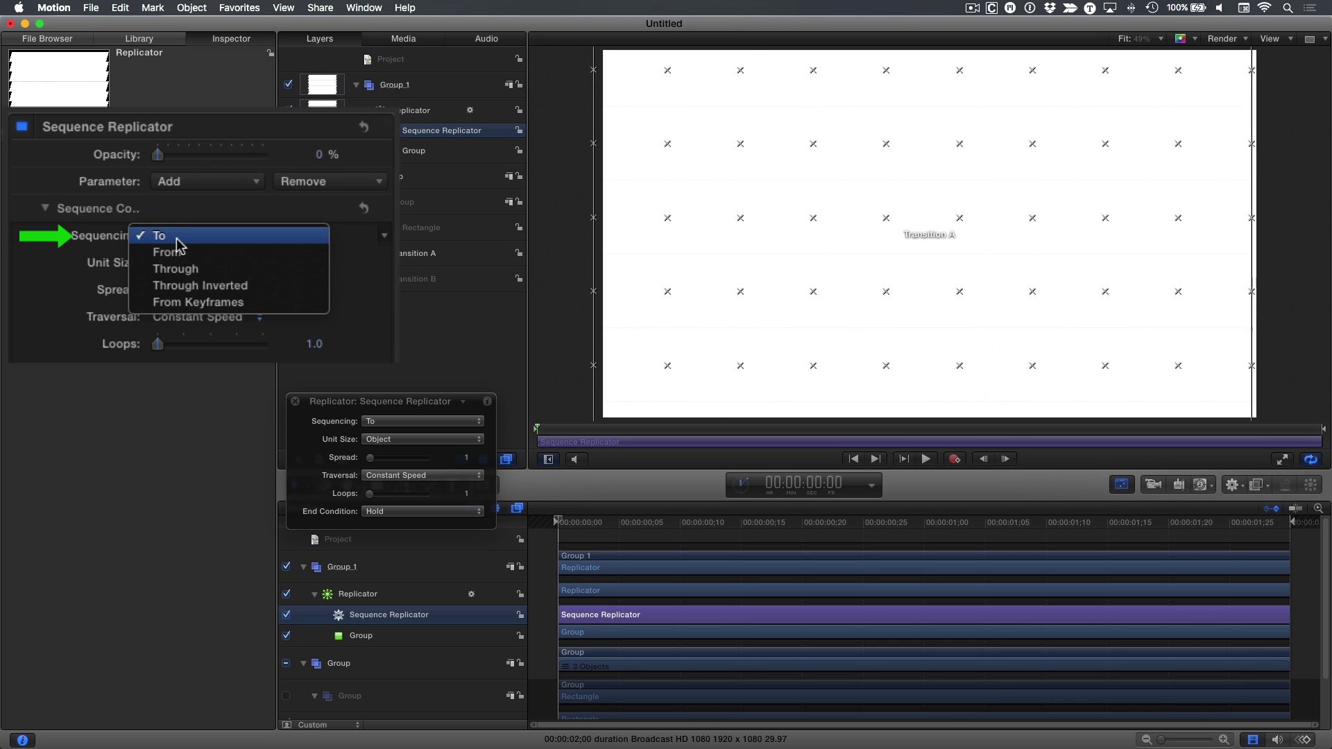
{"action": "left_click", "coordinate": [242, 291]}
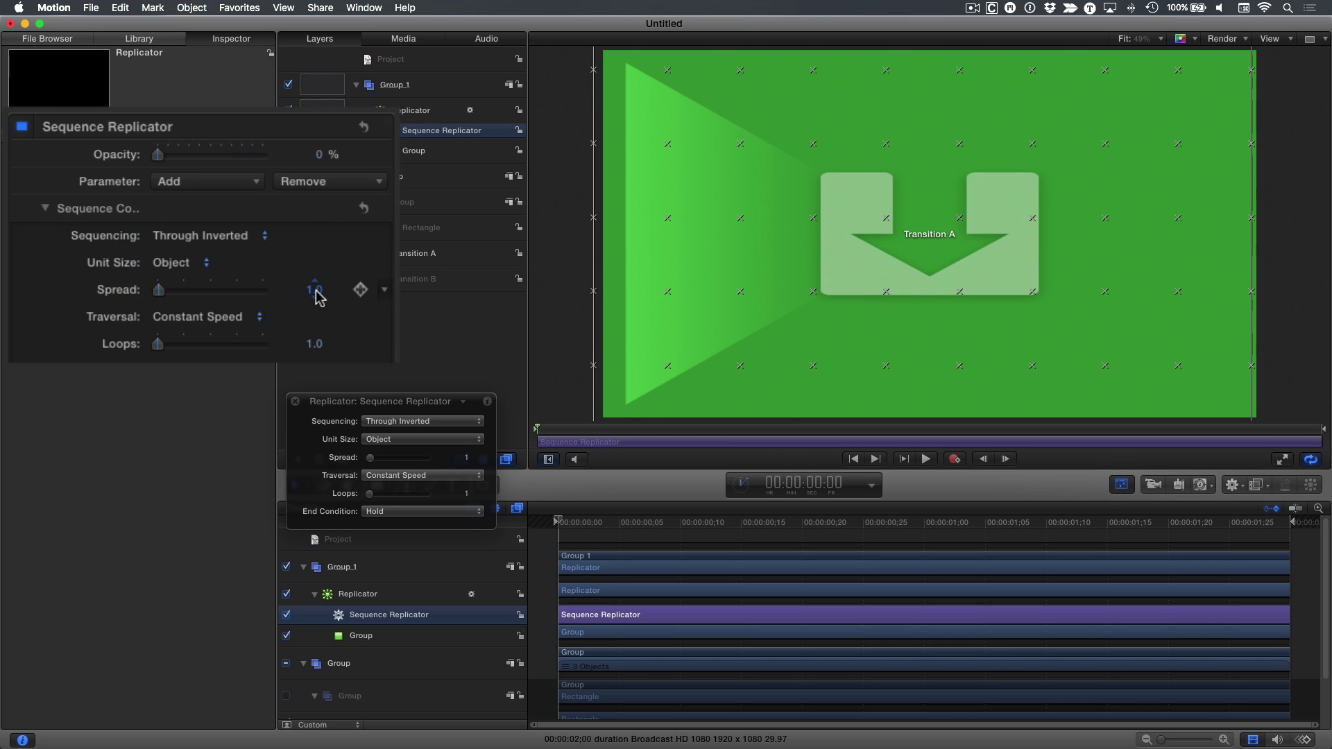
{"action": "type", "text": "10"}
{"action": "key", "text": "Return"}
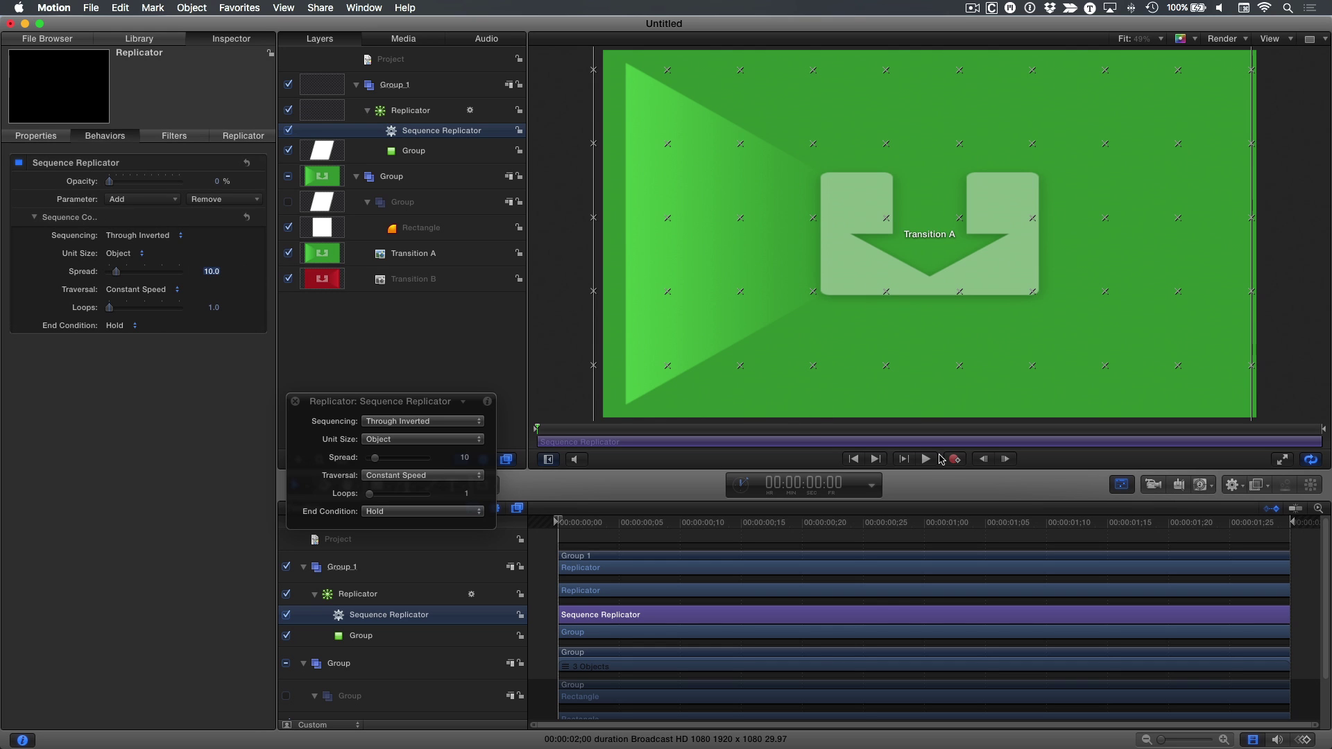
- Preview the wipe, set the replicator Origin to Left, then replay and return to the start
{"action": "left_click", "coordinate": [927, 459]}
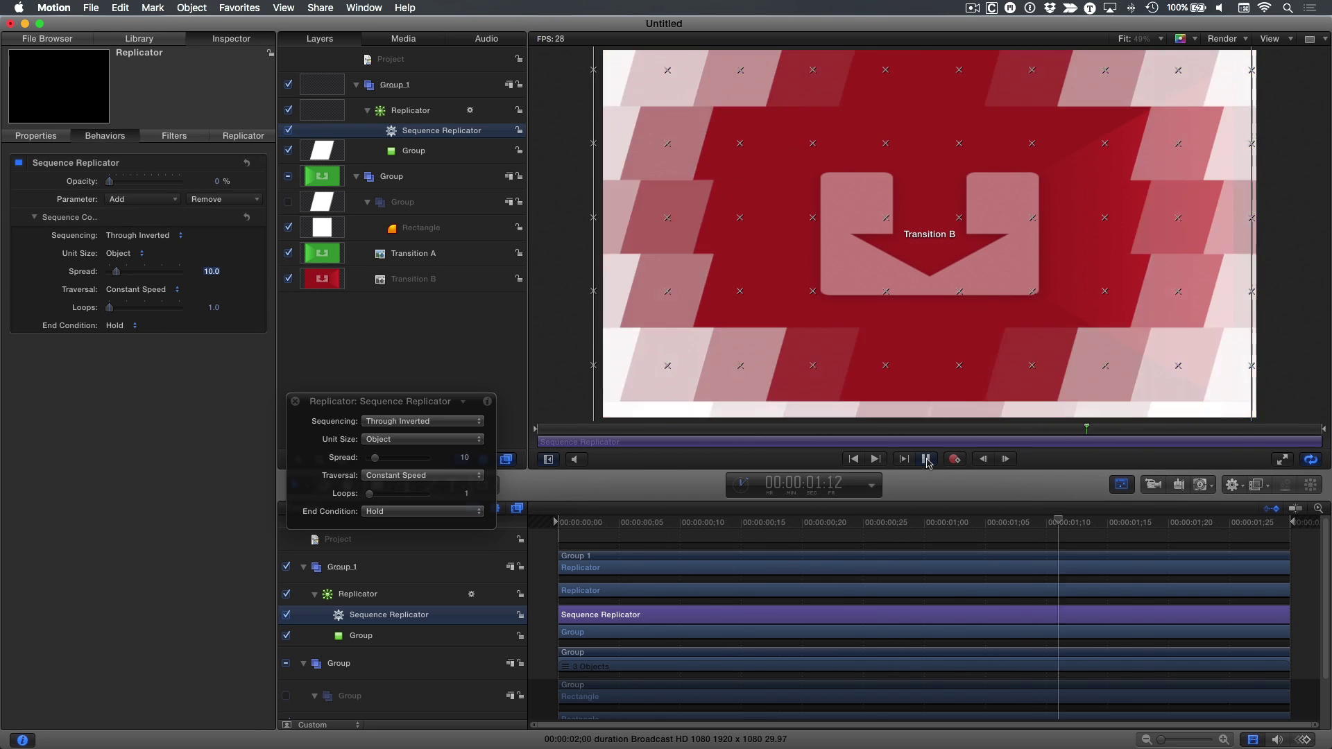
{"action": "left_click", "coordinate": [927, 458]}
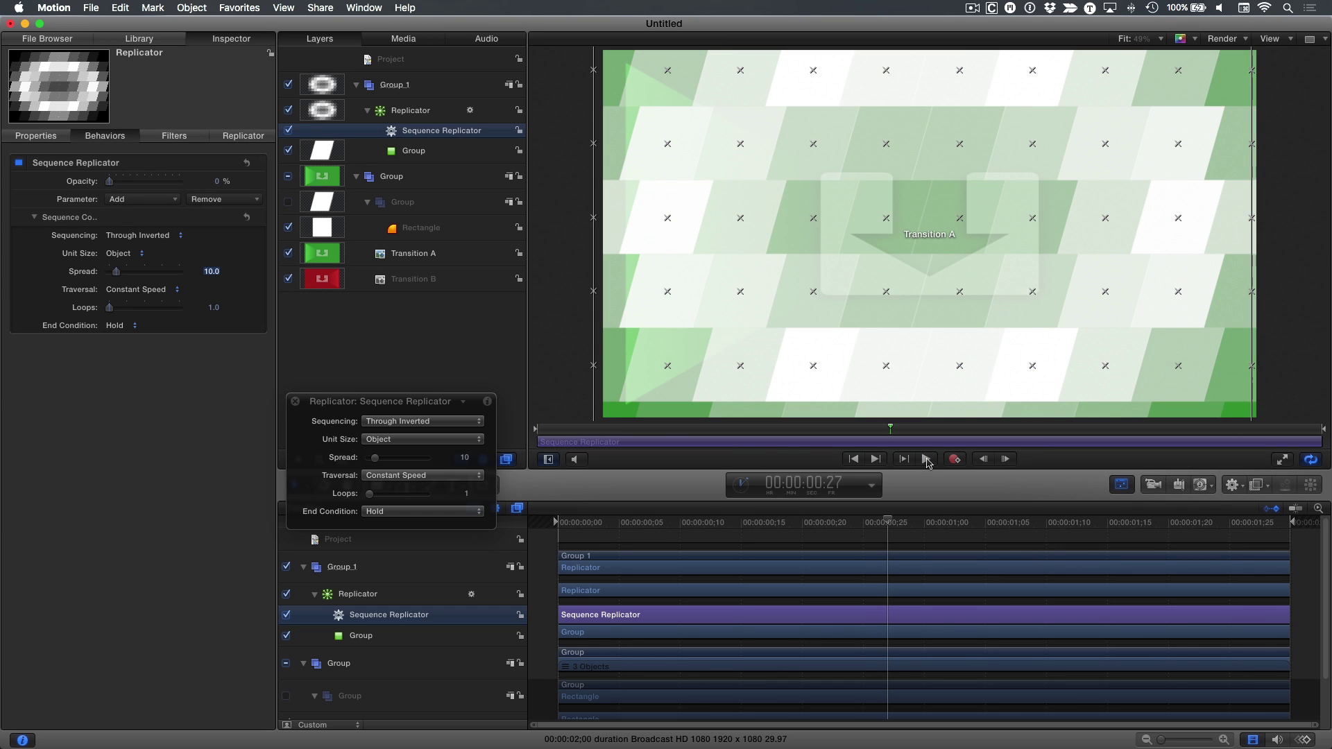
{"action": "left_click", "coordinate": [251, 143]}
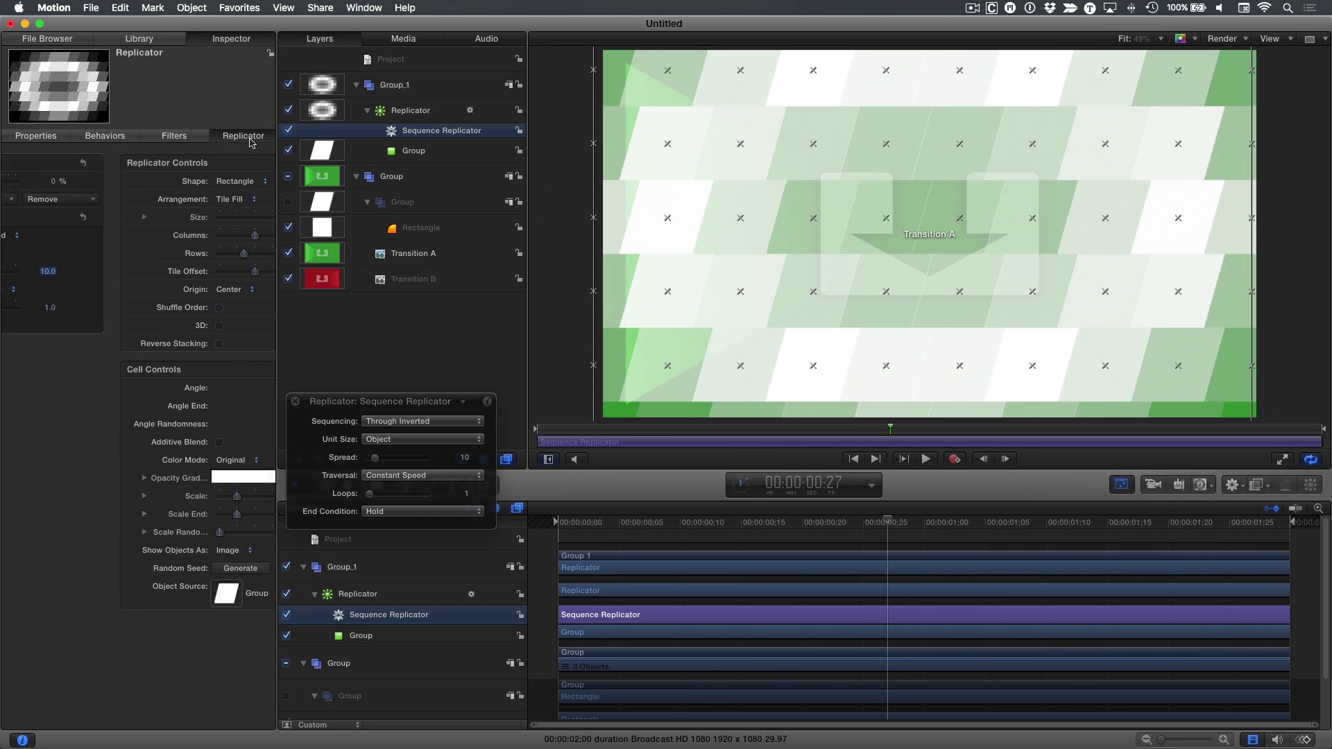
{"action": "left_click", "coordinate": [137, 289]}
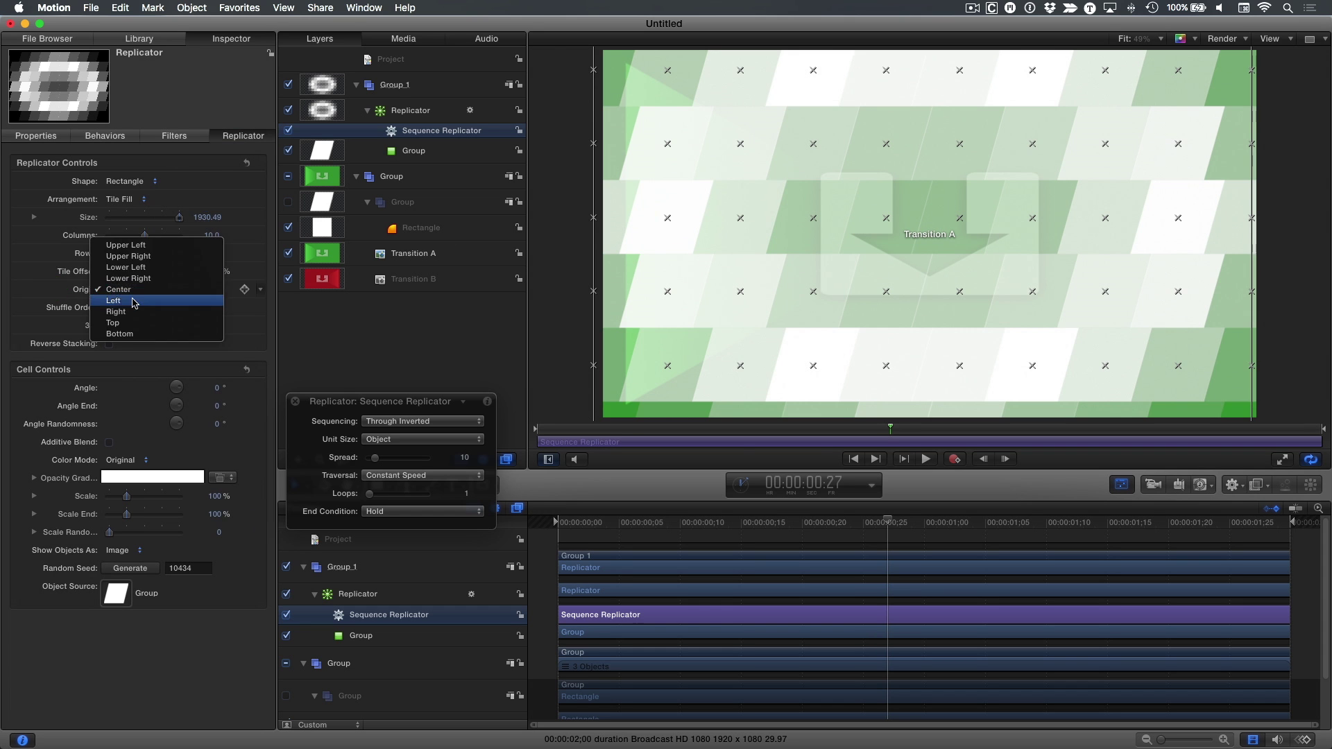
{"action": "left_click", "coordinate": [115, 301]}
{"action": "left_click", "coordinate": [925, 459]}
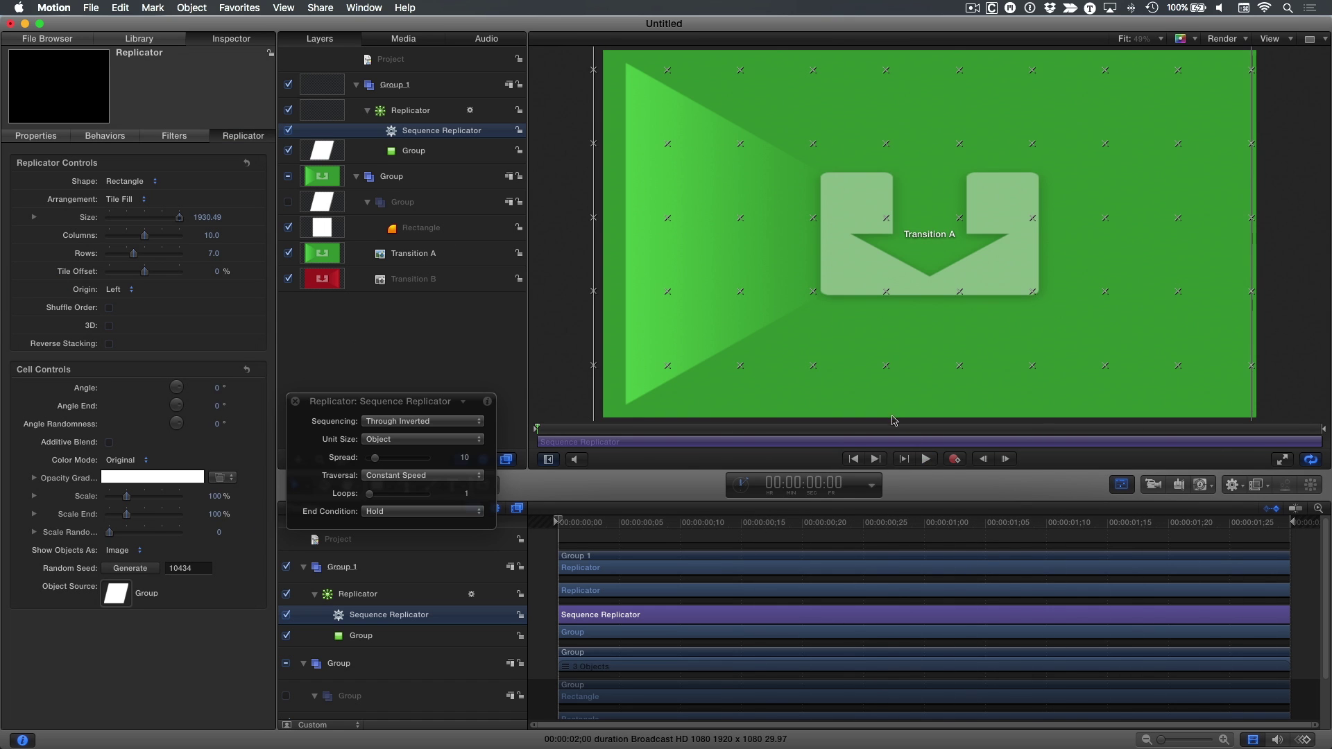
{"action": "key", "text": "space"}
{"action": "key", "text": "Home"}
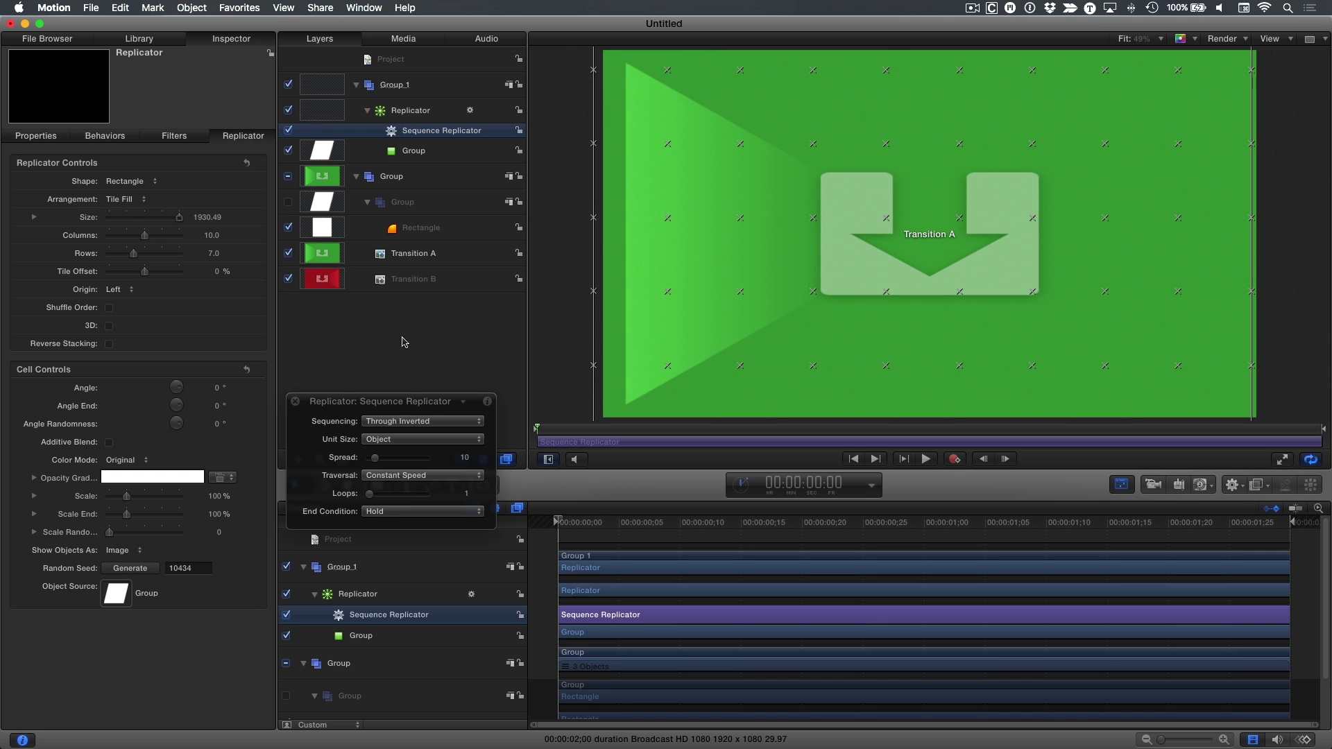
- Duplicate the rectangle's group and select the Rectangle copy
{"action": "left_click", "coordinate": [443, 206]}
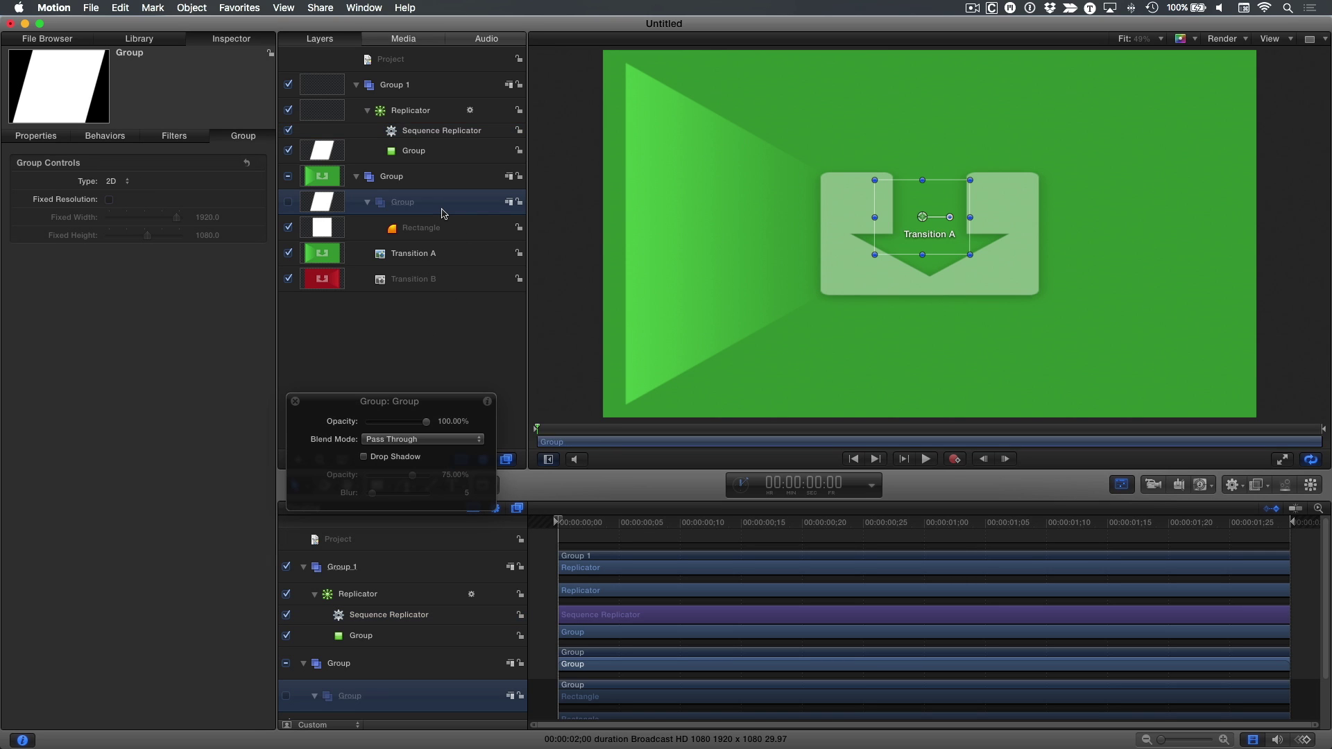
{"action": "right_click", "coordinate": [442, 209]}
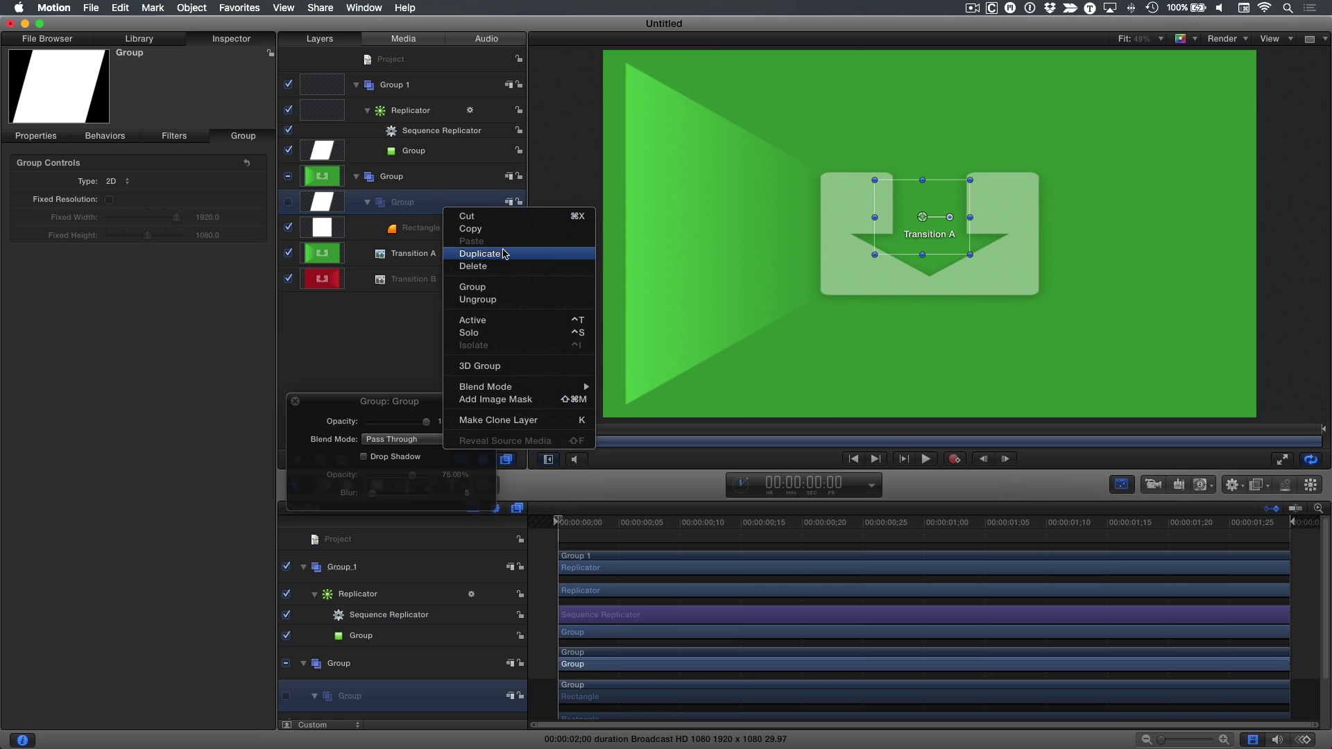
{"action": "left_click", "coordinate": [480, 253]}
{"action": "left_click", "coordinate": [481, 231]}
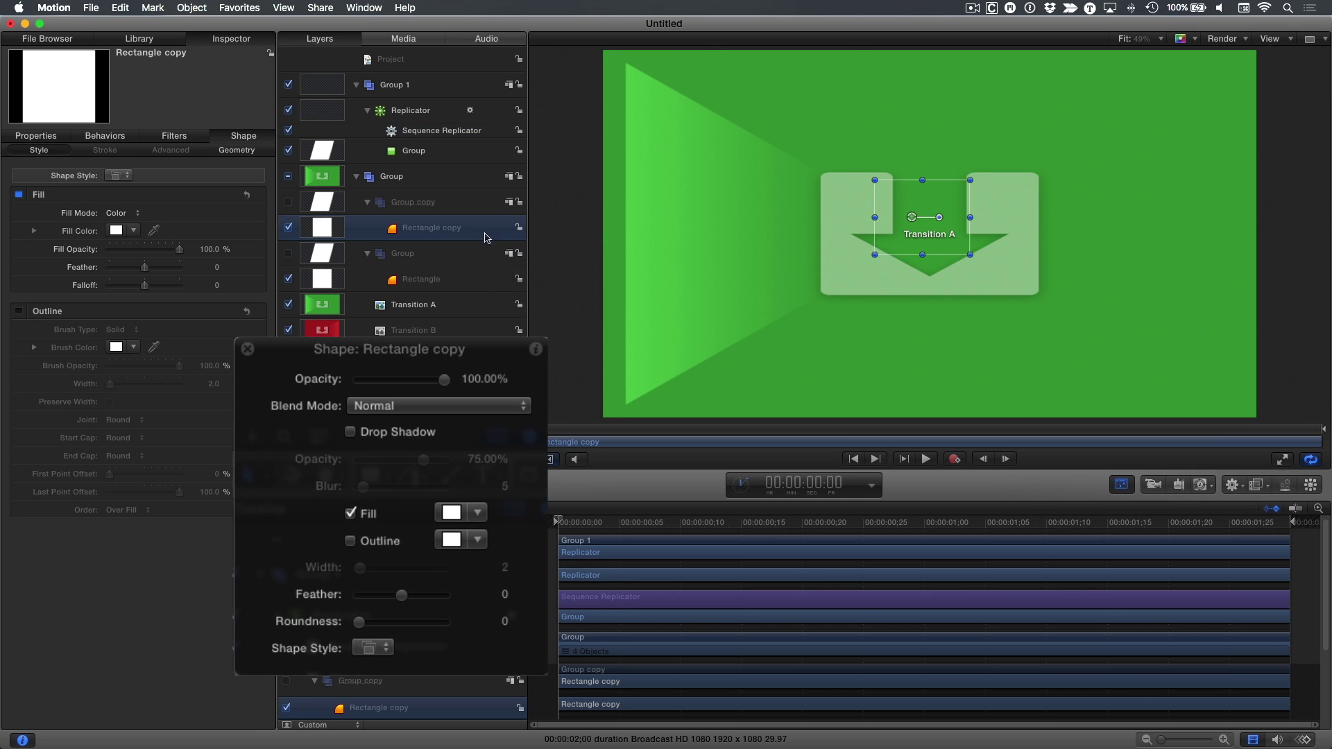
- Make the copy outline-only with no fill and a stroke width of 6
{"action": "left_click", "coordinate": [355, 520]}
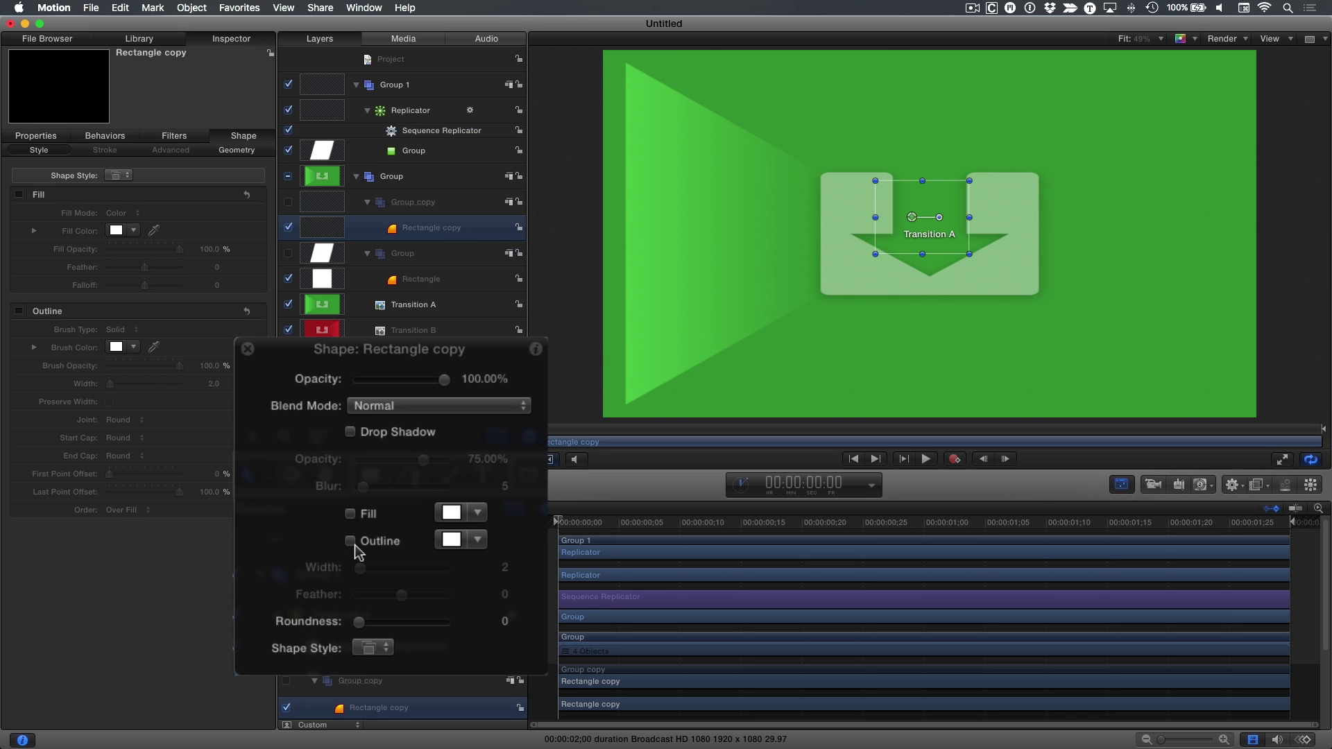
{"action": "left_click", "coordinate": [354, 543]}
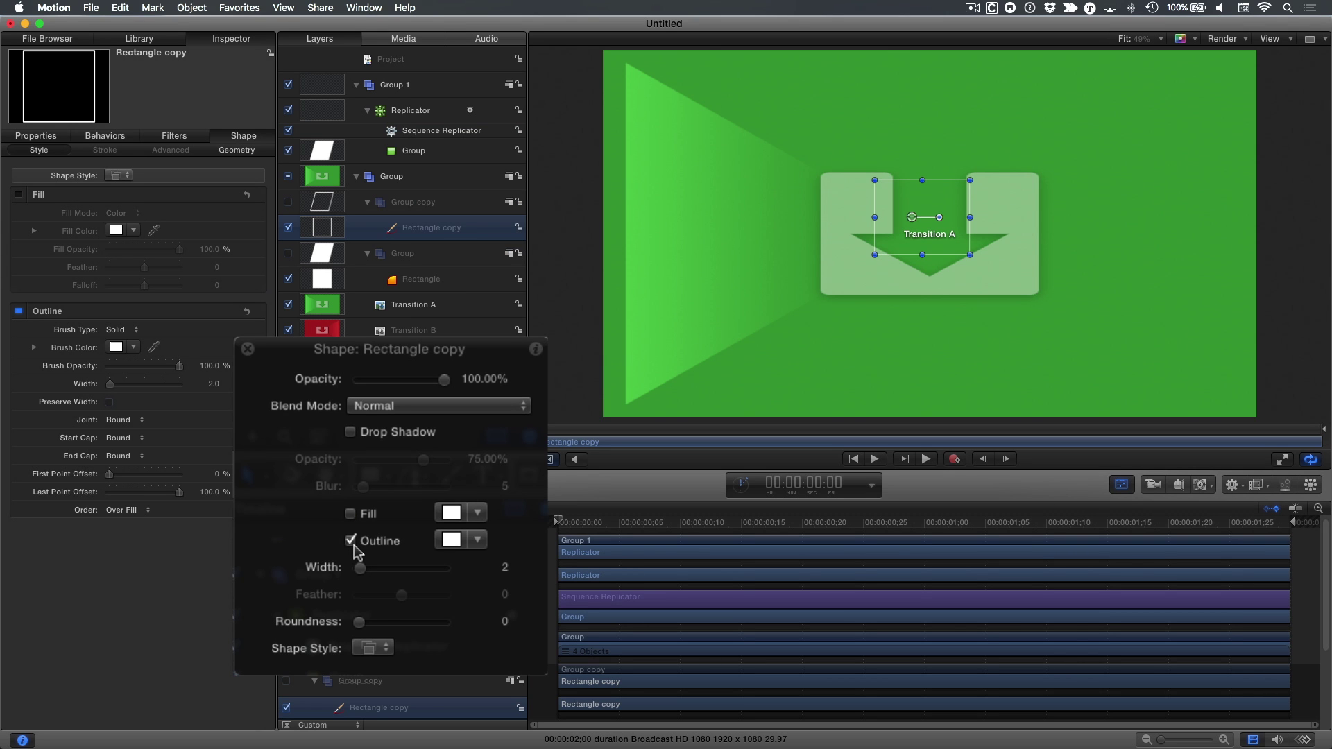
{"action": "left_click", "coordinate": [289, 228], "text": "alt"}
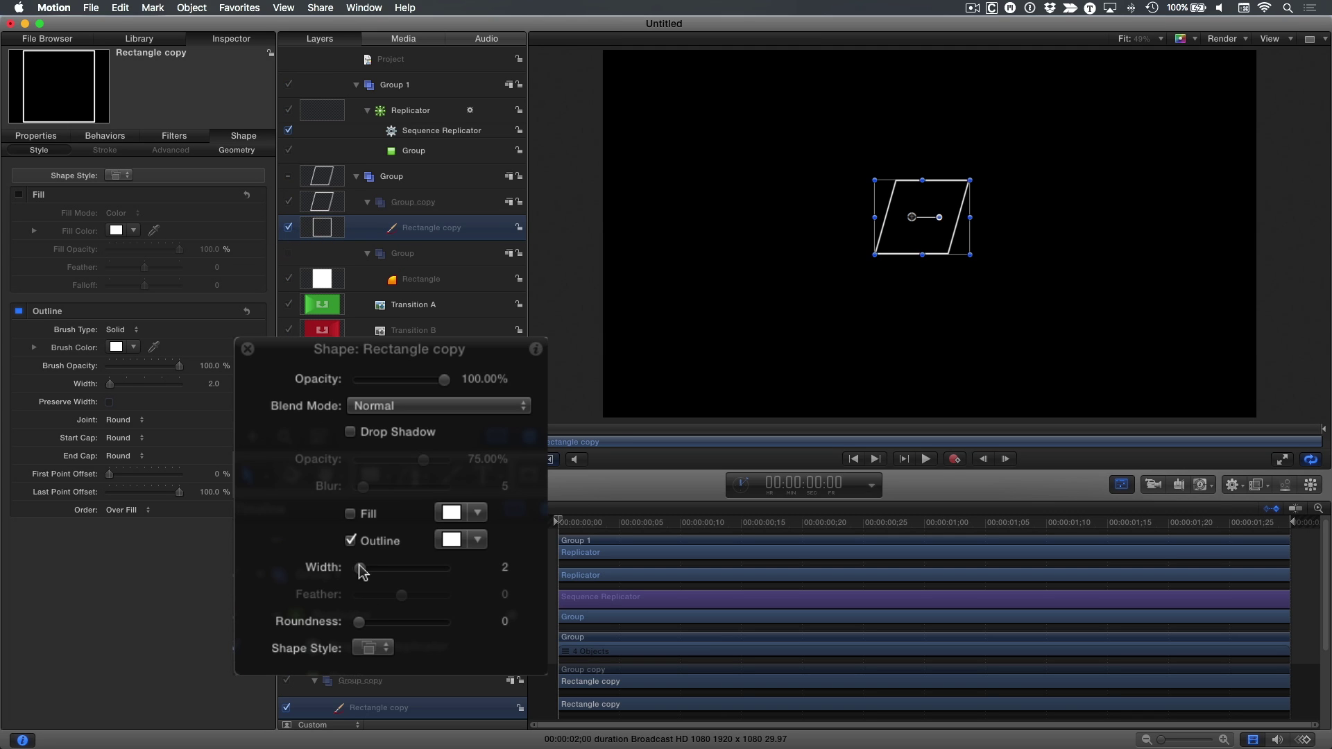
{"action": "left_click_drag", "start_coordinate": [360, 569], "coordinate": [386, 567]}
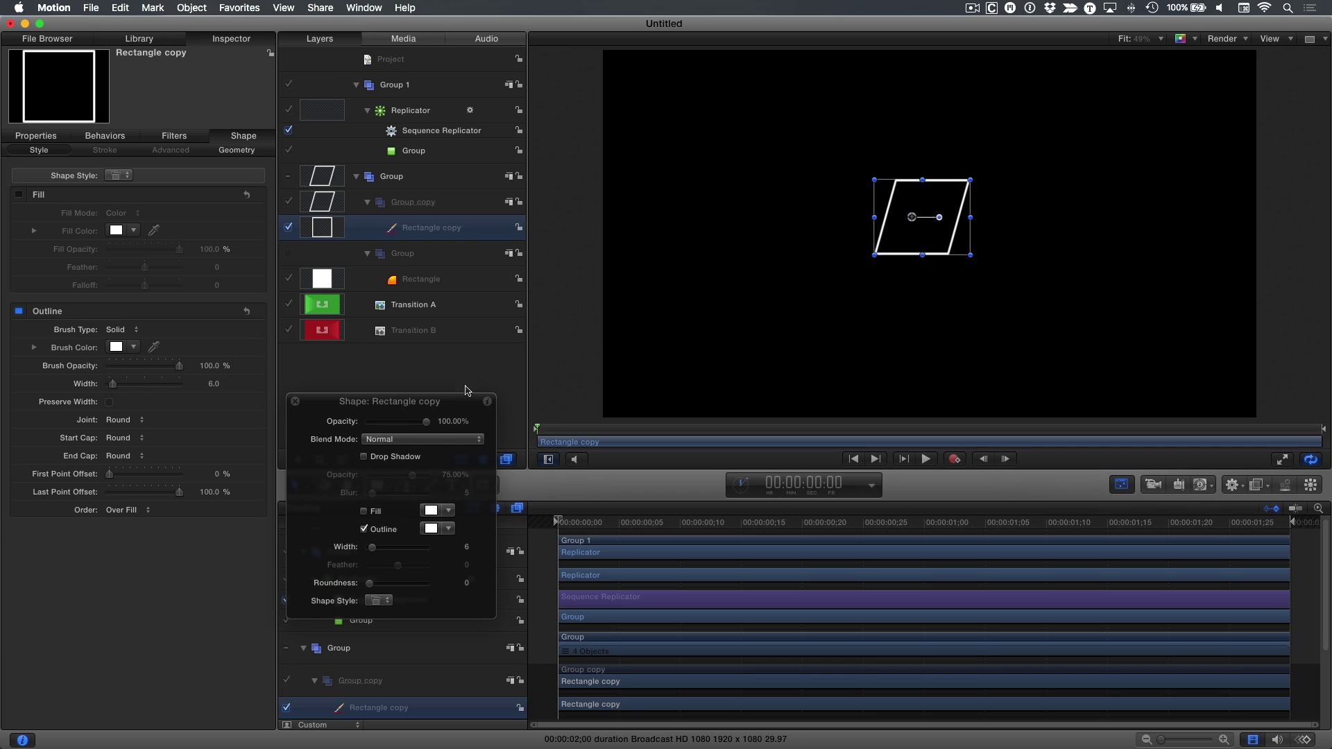
{"action": "left_click", "coordinate": [290, 229], "text": "alt"}
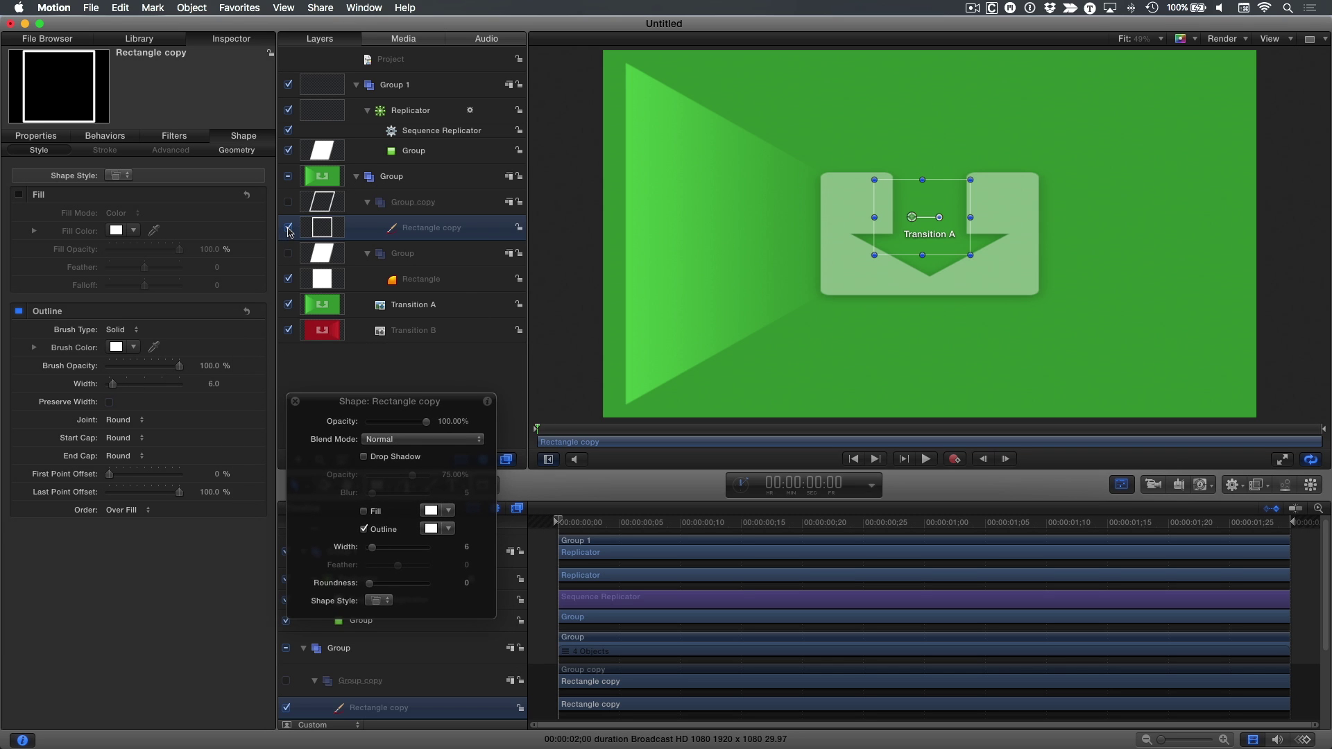
- Duplicate Group 1 and move the outlined rectangle group into the copied replicator
{"action": "left_click", "coordinate": [441, 88]}
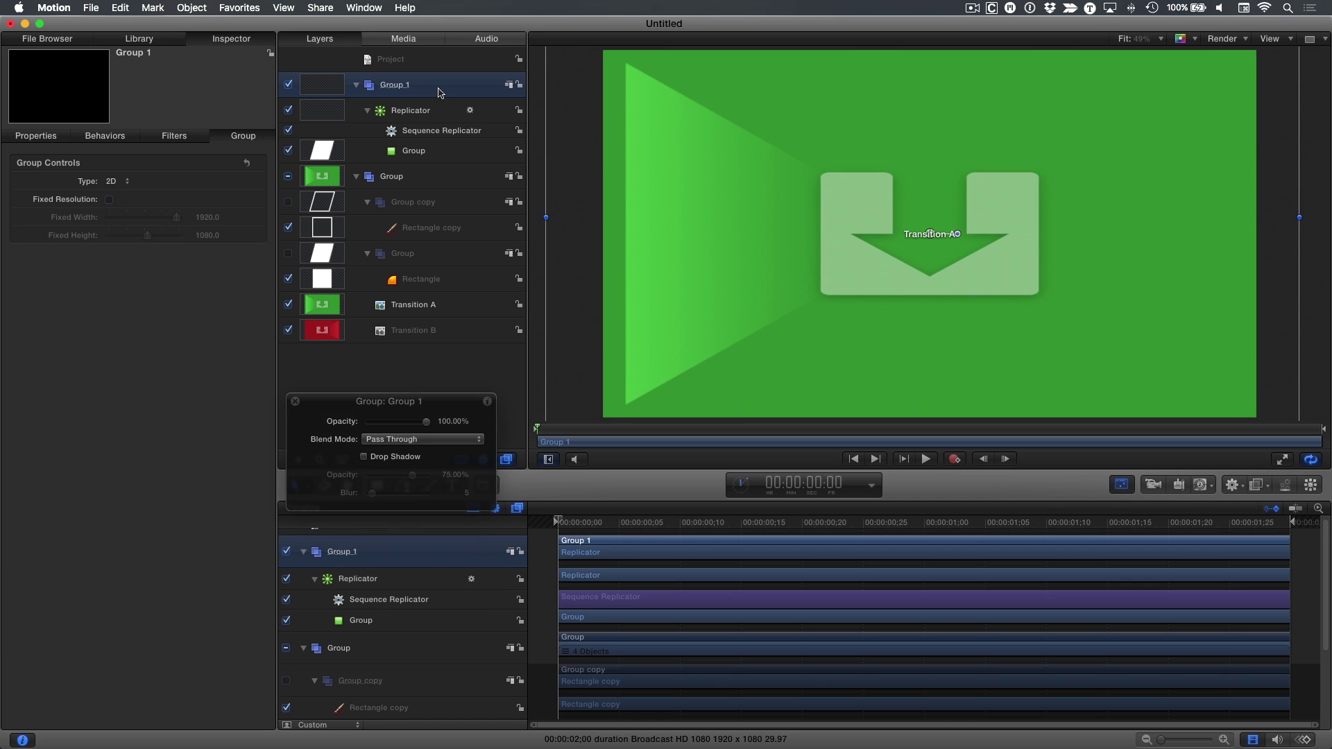
{"action": "right_click", "coordinate": [442, 88]}
{"action": "left_click", "coordinate": [471, 134]}
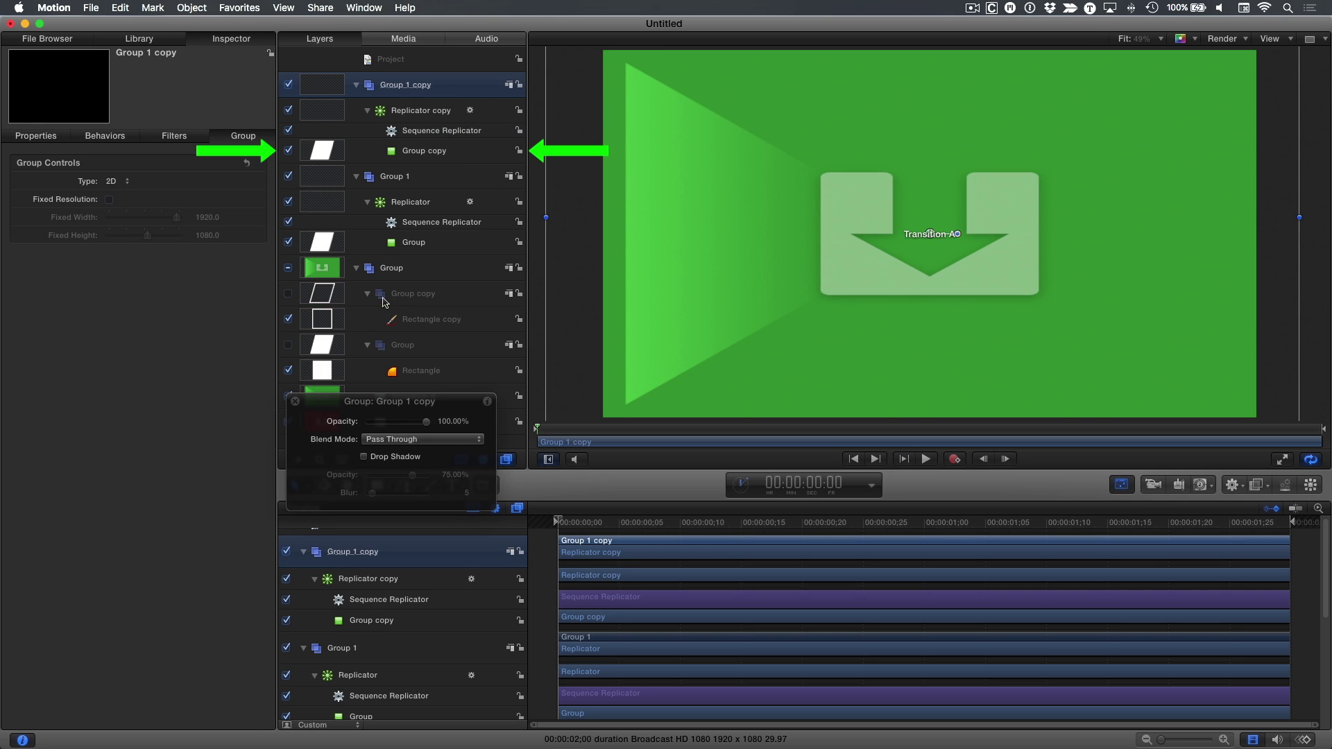
{"action": "left_click_drag", "start_coordinate": [384, 302], "coordinate": [456, 157]}
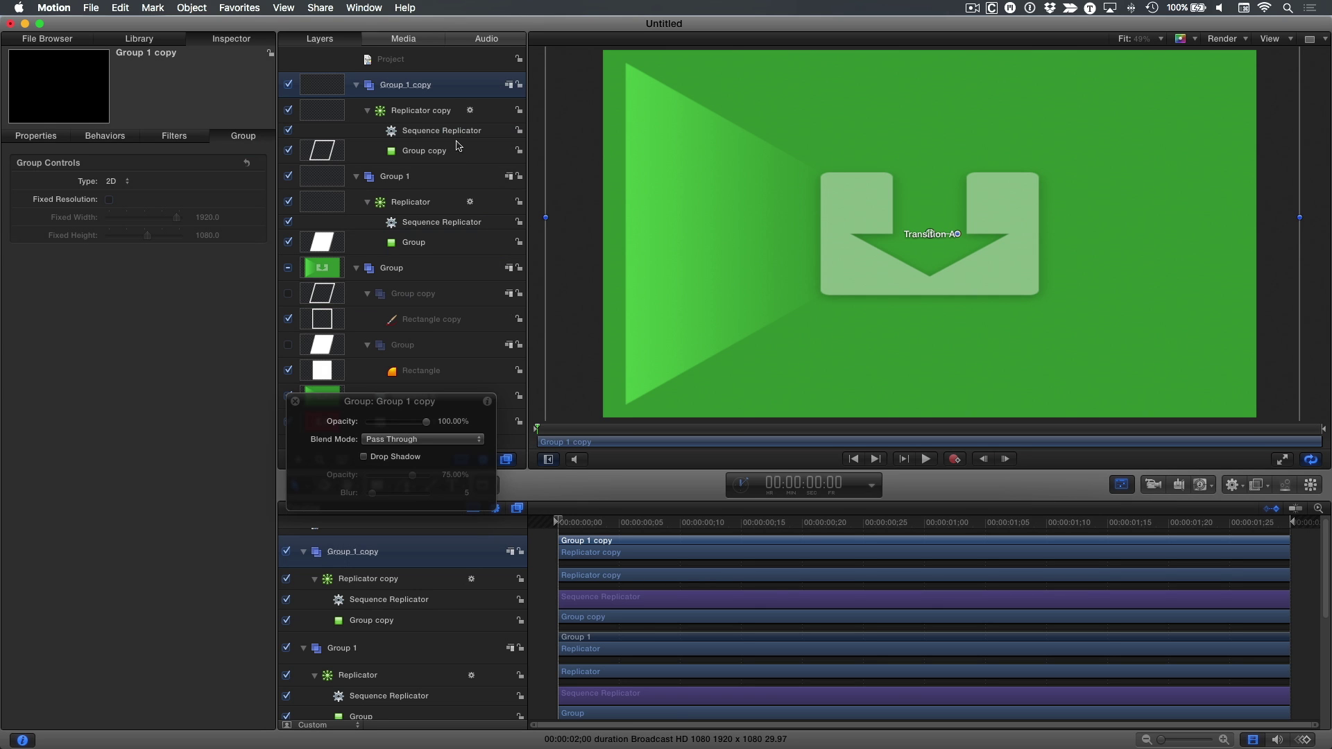
- Set the Replicator copy's Origin from Left to Right
{"action": "left_click", "coordinate": [424, 118]}
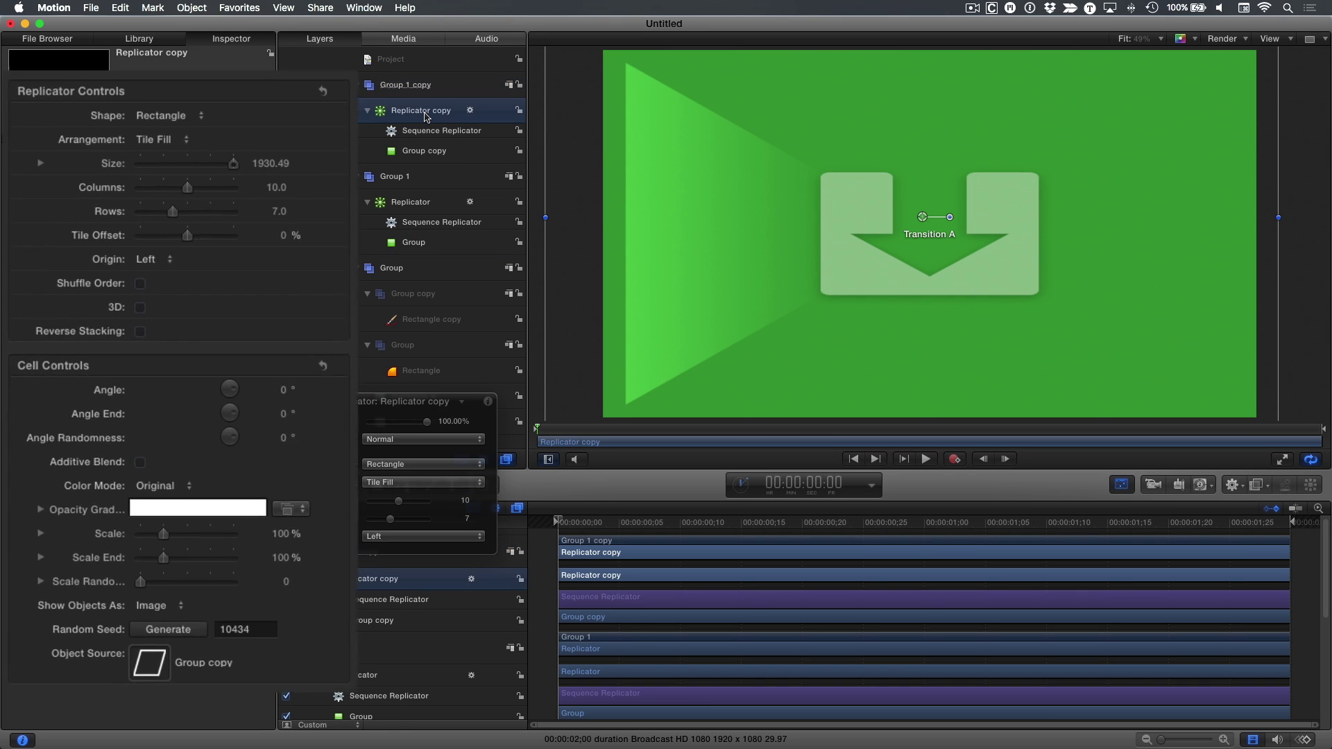
{"action": "left_click", "coordinate": [175, 244]}
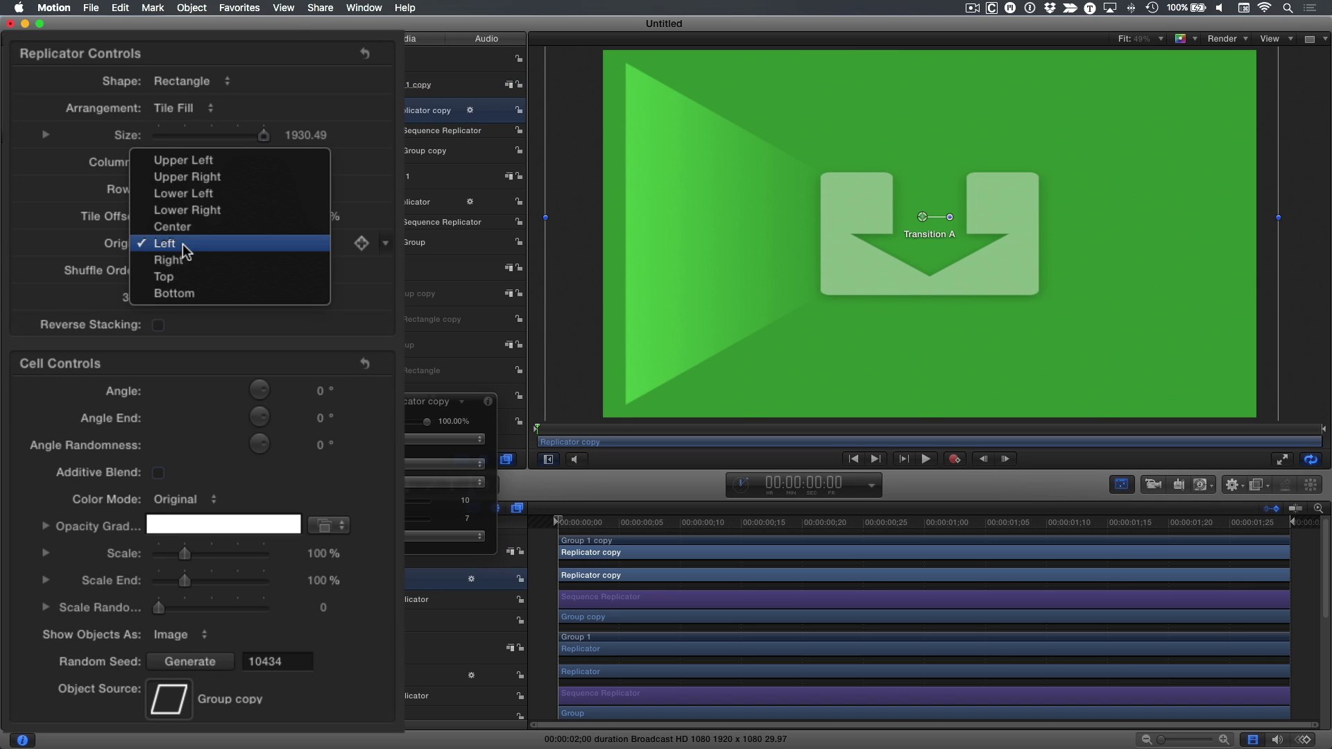
{"action": "left_click", "coordinate": [182, 260]}
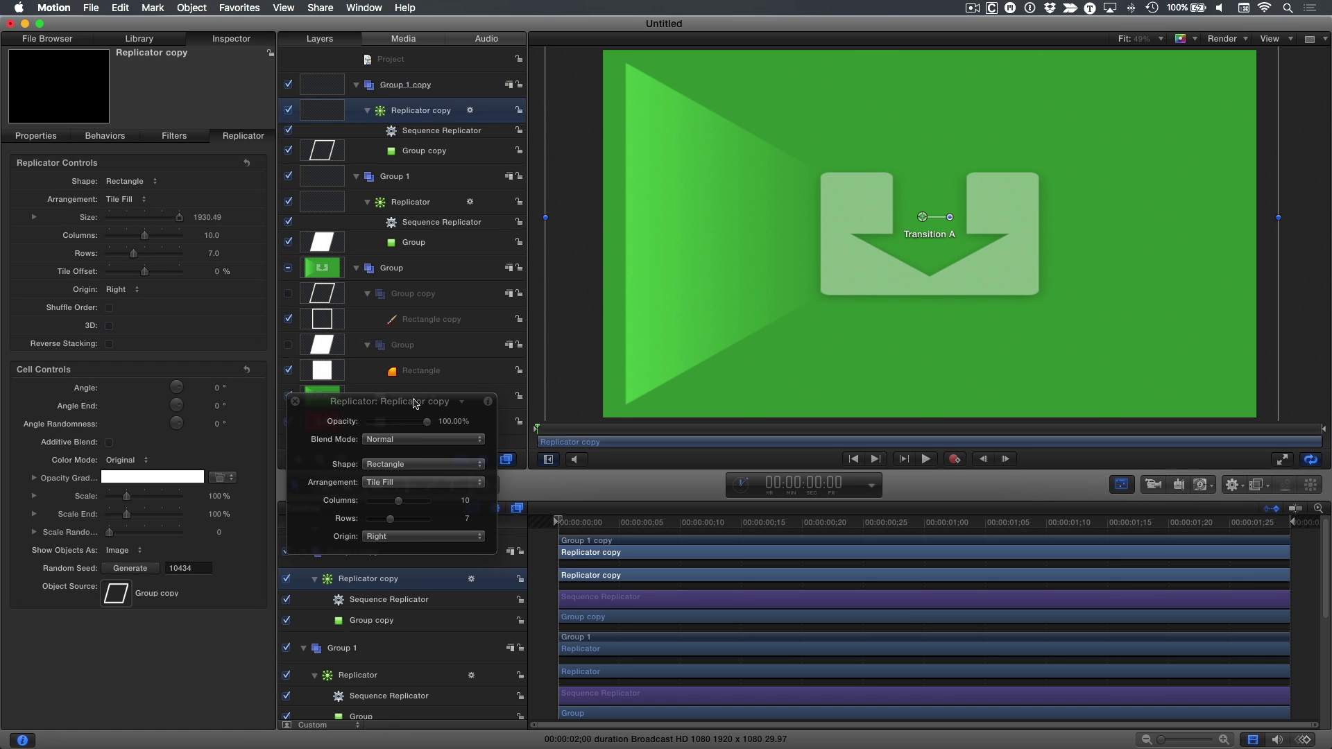
- Rename the groups (Copied outlines, Copied fills, Sources and placeholders) and play a preview
{"action": "left_click_drag", "start_coordinate": [415, 404], "coordinate": [176, 406]}
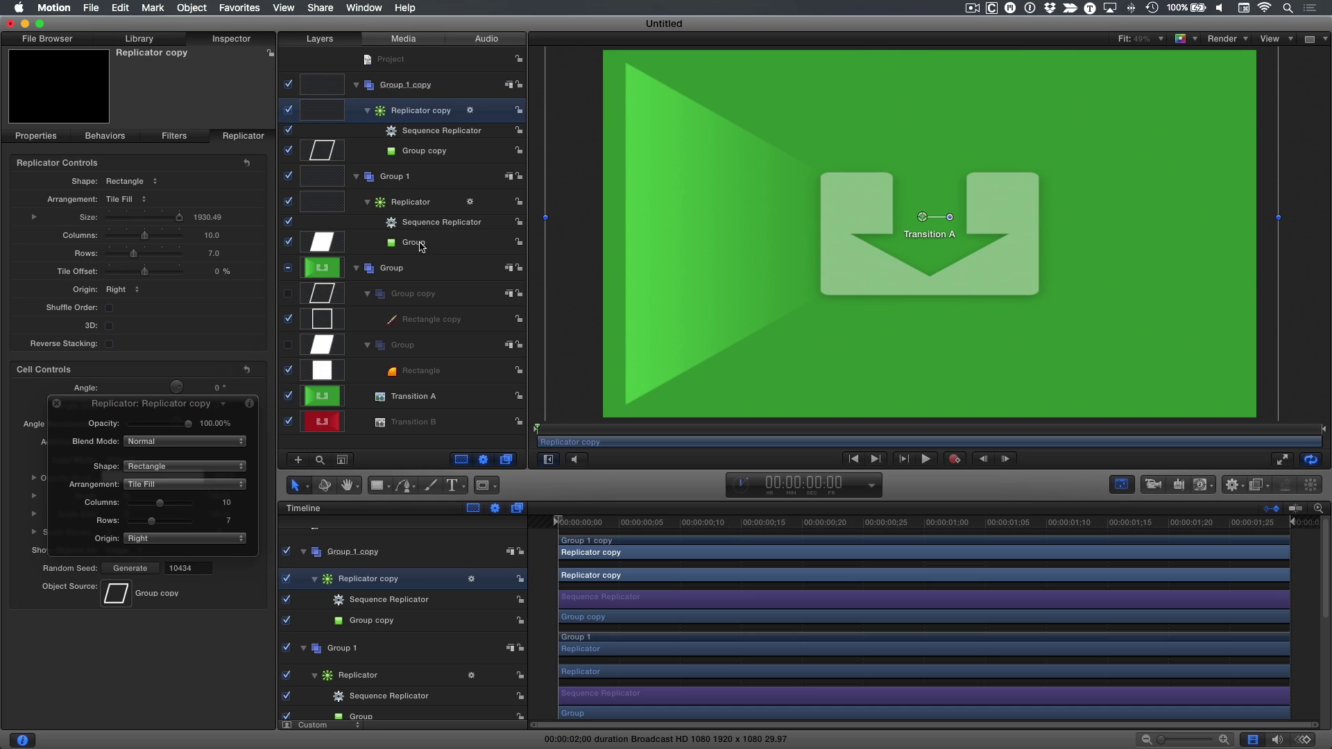
{"action": "double_click", "coordinate": [426, 90]}
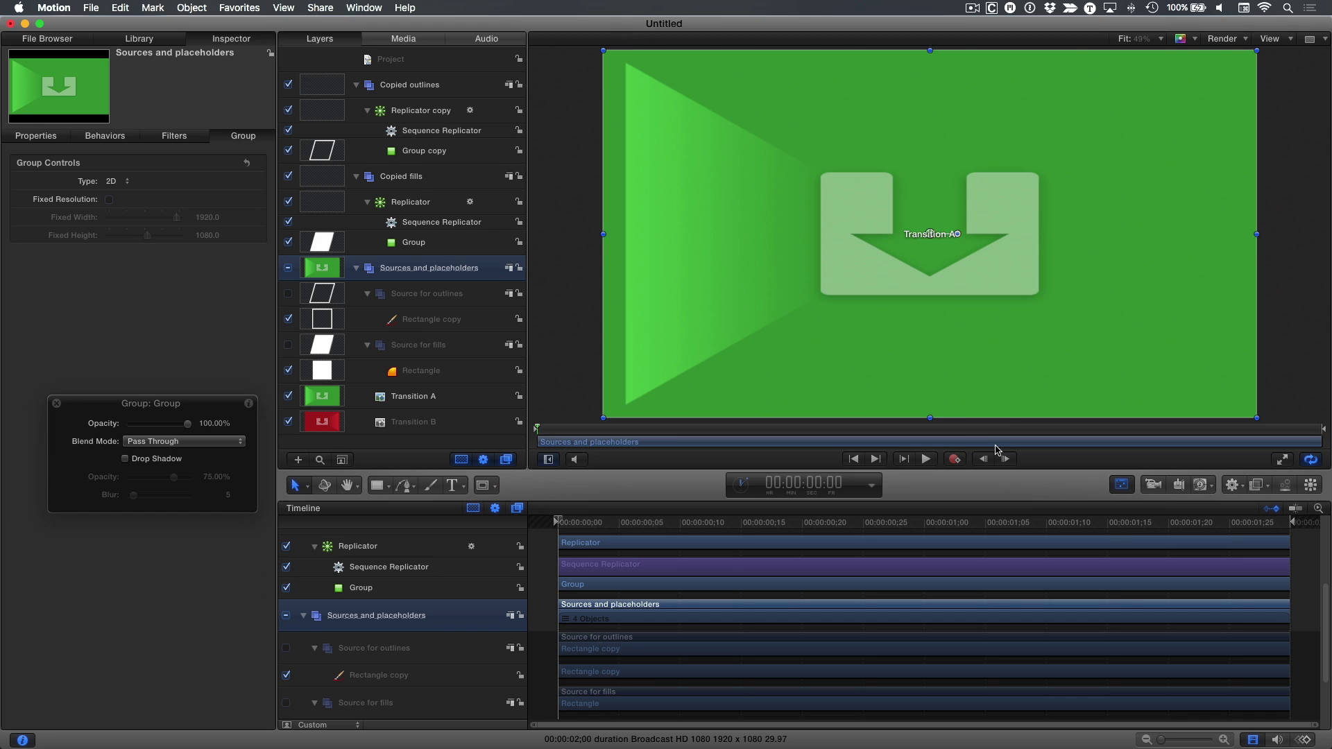
{"action": "left_click", "coordinate": [928, 460]}
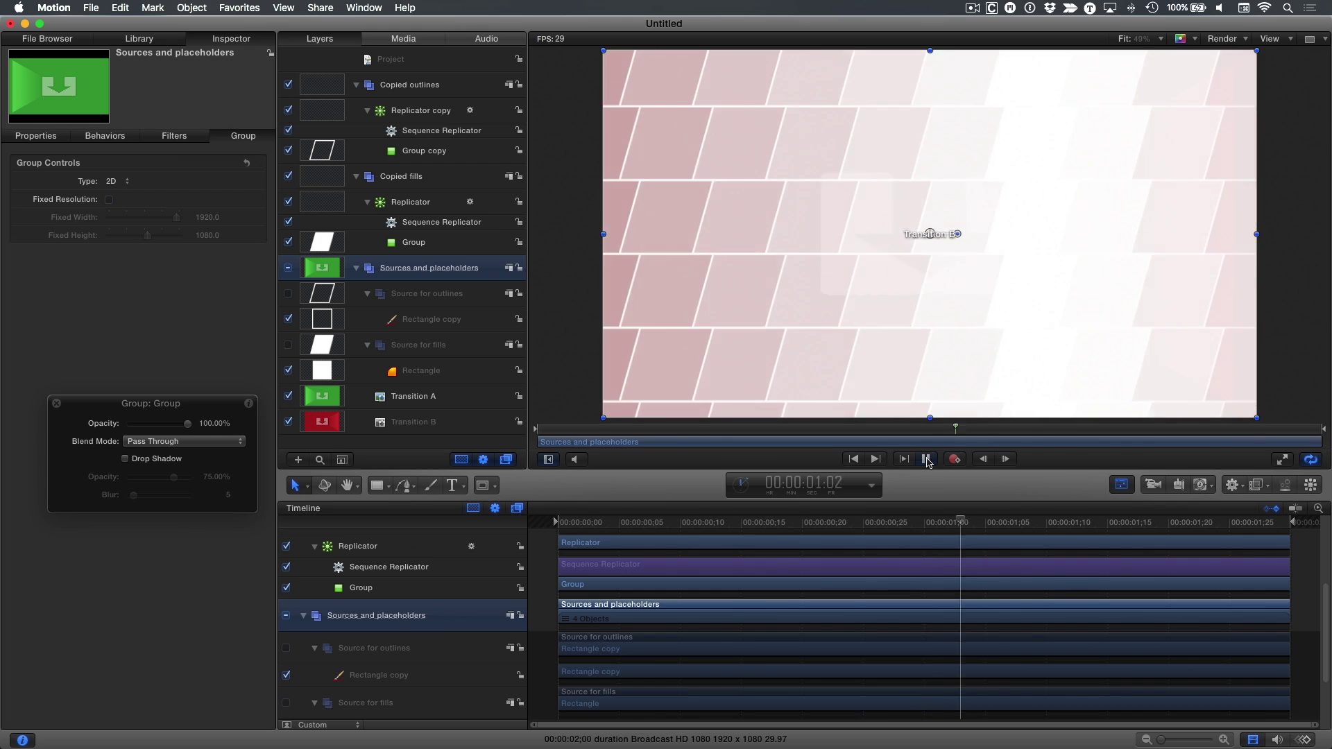
{"action": "left_click", "coordinate": [928, 459]}
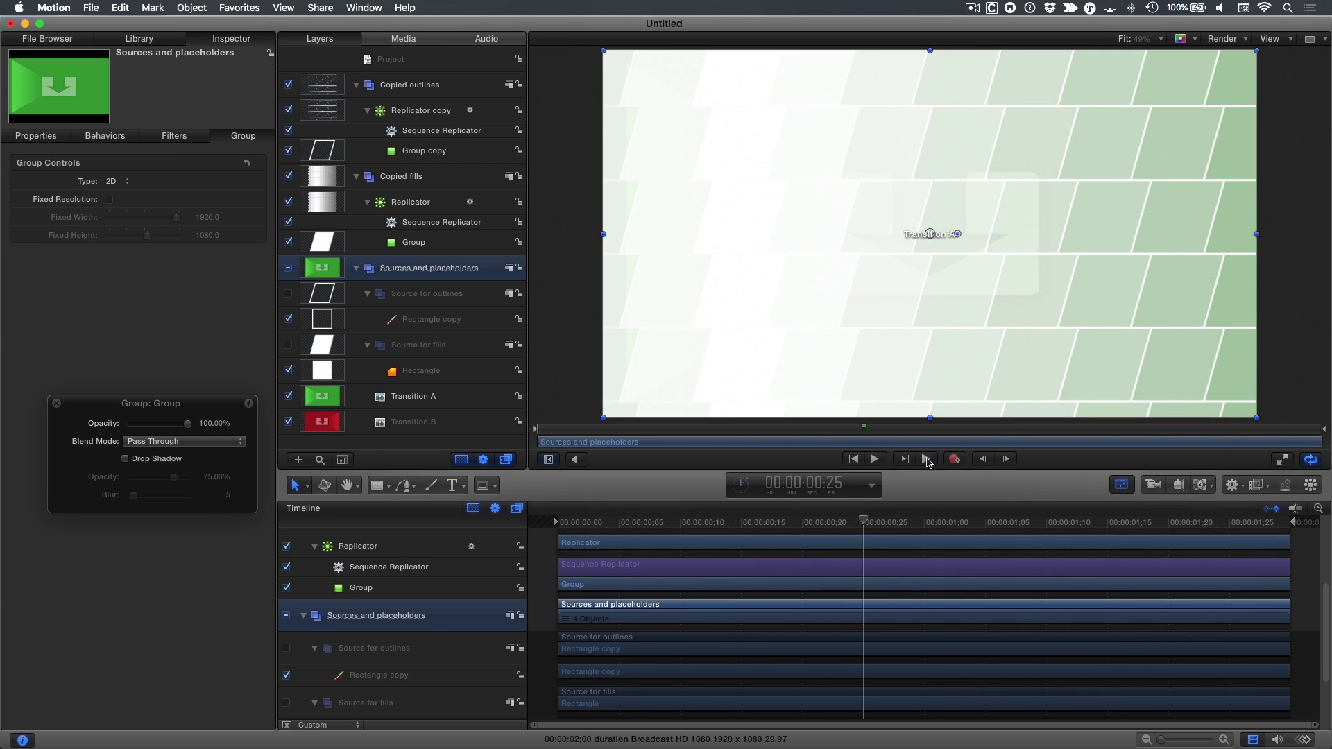
- Publish the outline replicator's Origin and Shuffle Order, and open Angle End's options
{"action": "left_click", "coordinate": [411, 116]}
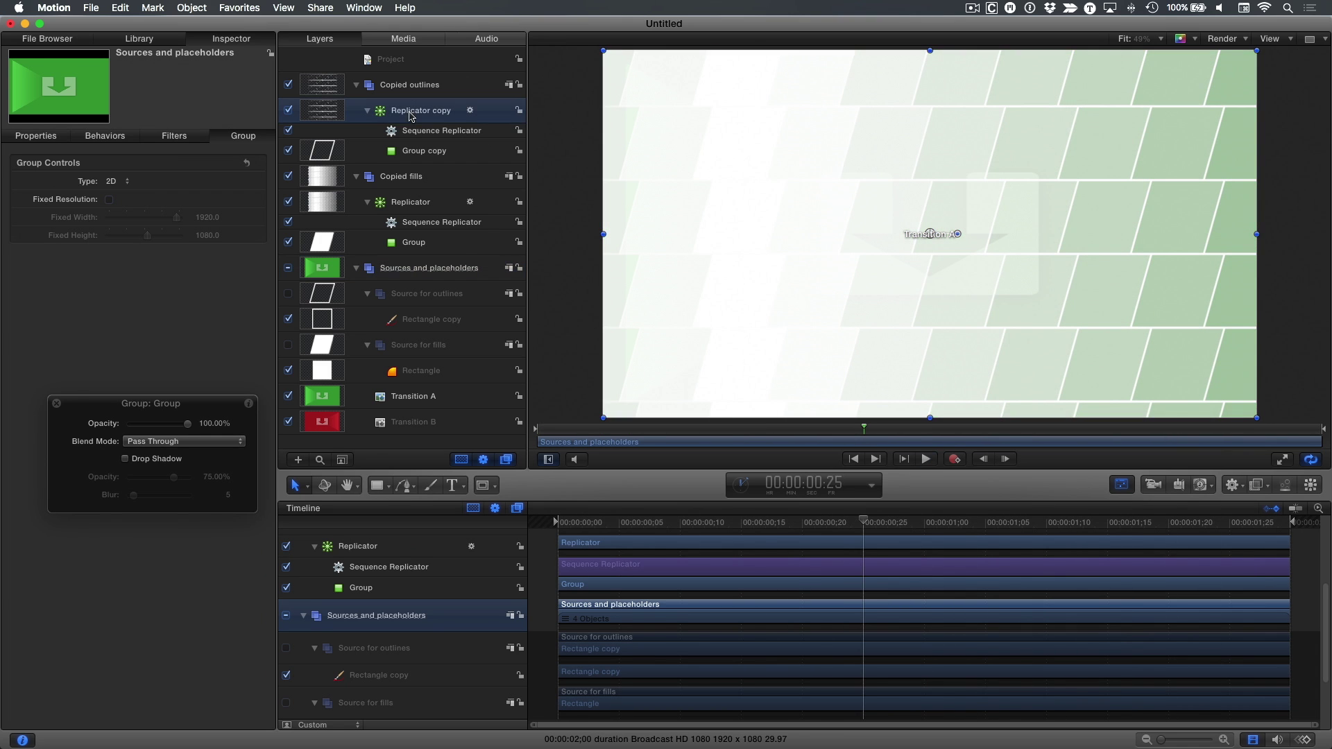
{"action": "left_click_drag", "start_coordinate": [101, 397], "coordinate": [366, 426]}
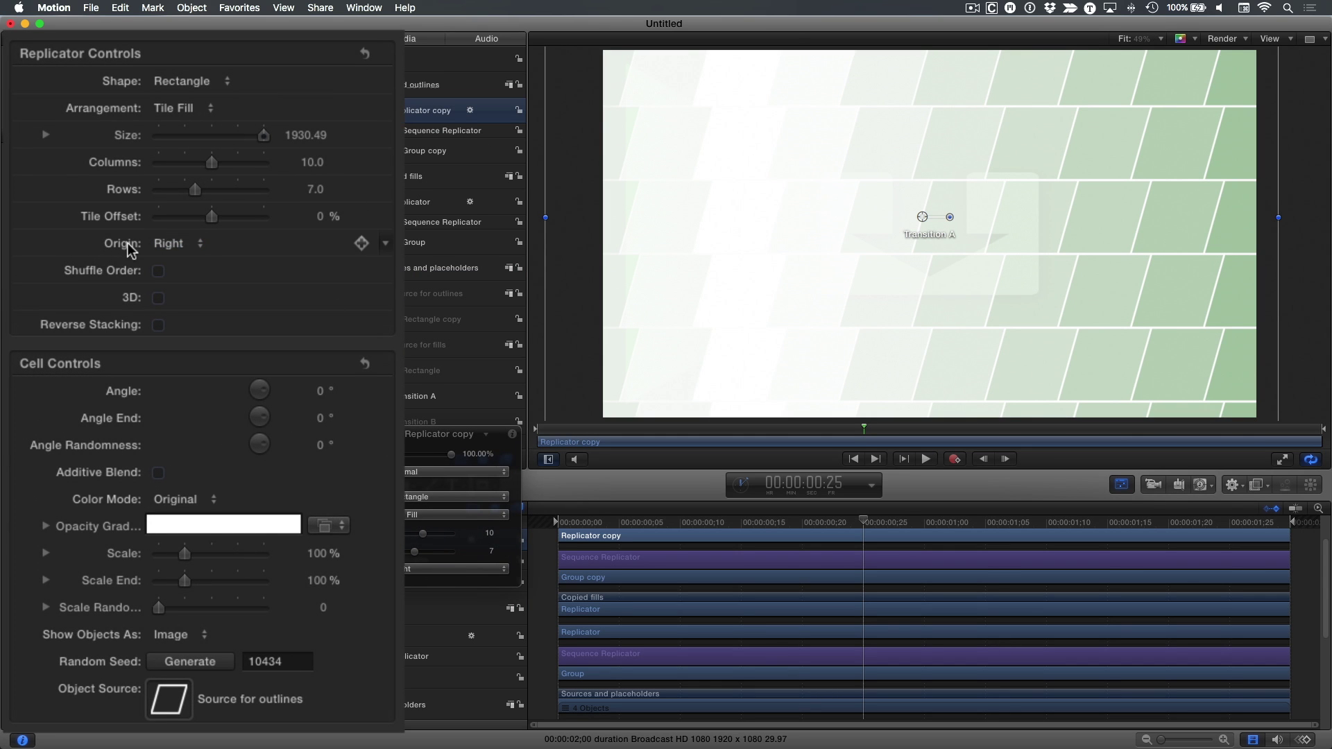
{"action": "right_click", "coordinate": [126, 244]}
{"action": "left_click", "coordinate": [186, 488]}
{"action": "right_click", "coordinate": [113, 273]}
{"action": "left_click", "coordinate": [172, 516]}
{"action": "right_click", "coordinate": [124, 420]}
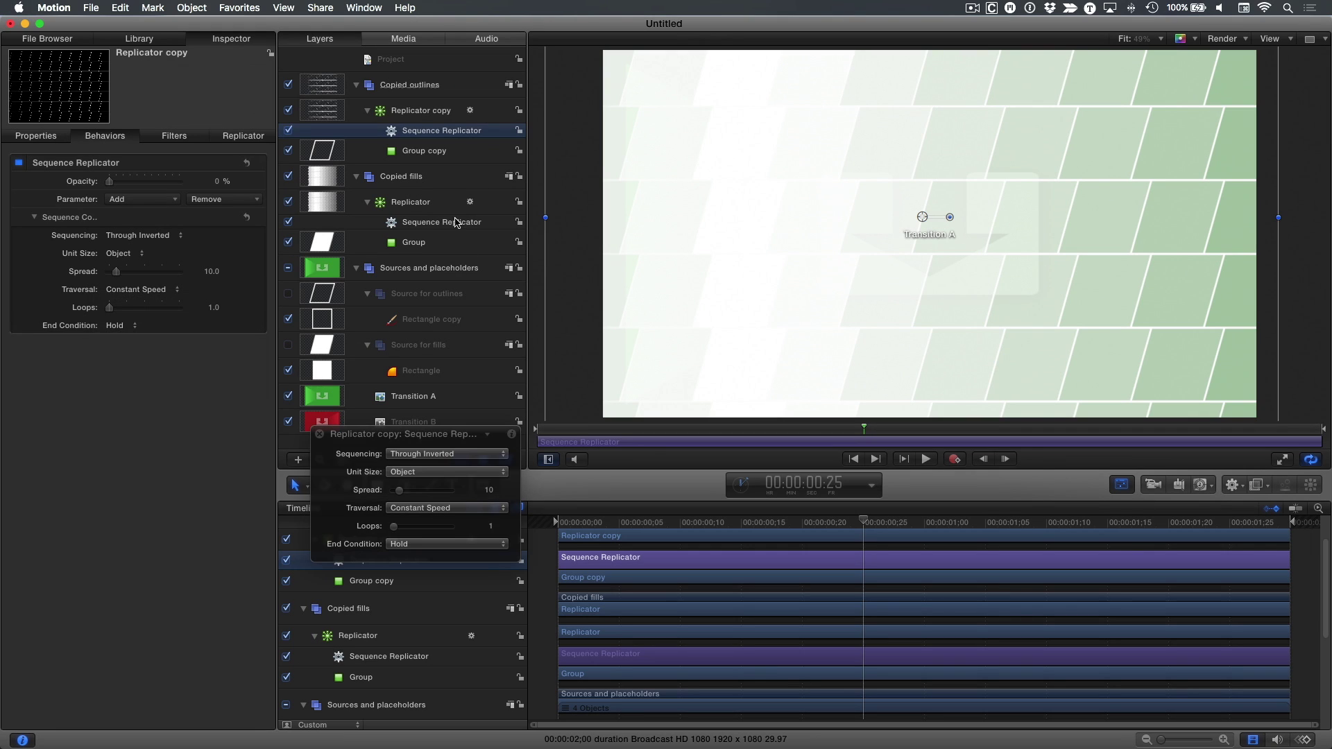
- Publish Spread and Traversal of the fills' Sequence Replicator
{"action": "left_click", "coordinate": [455, 222]}
{"action": "right_click", "coordinate": [85, 273]}
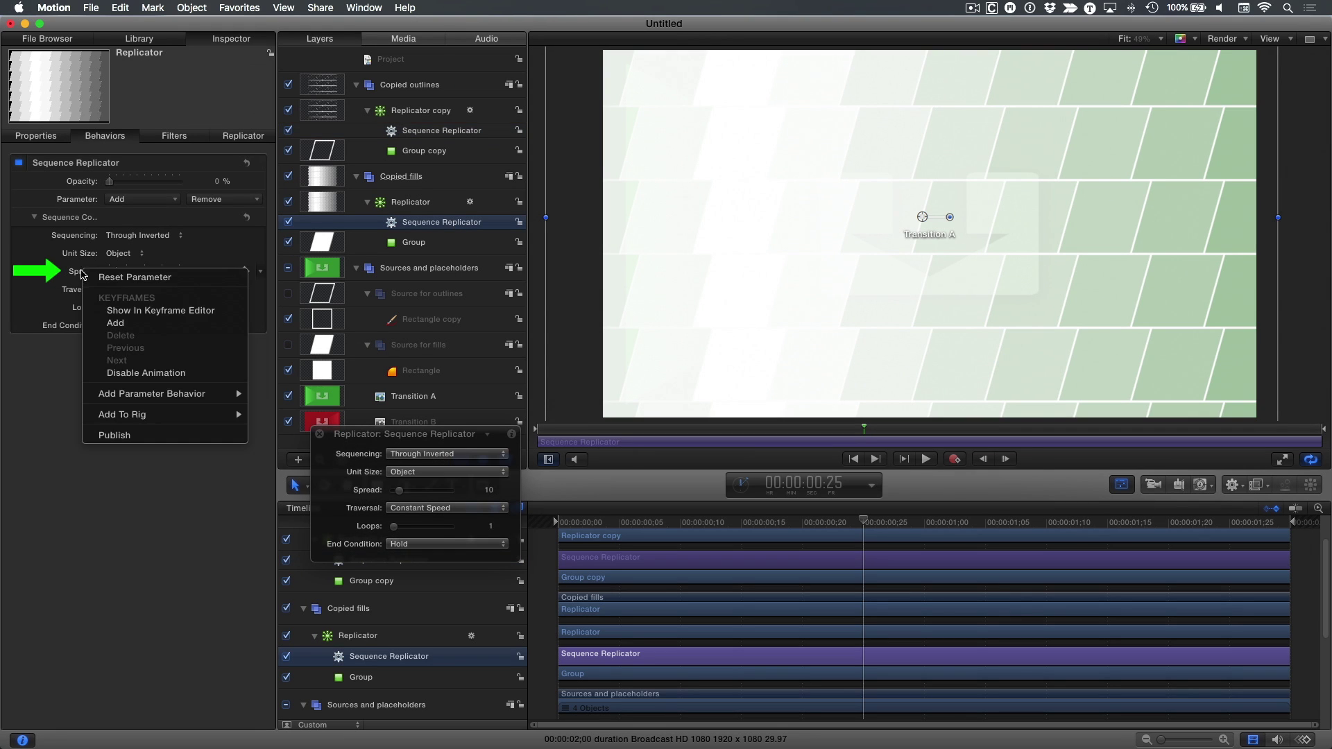
{"action": "left_click", "coordinate": [136, 434]}
{"action": "right_click", "coordinate": [90, 294]}
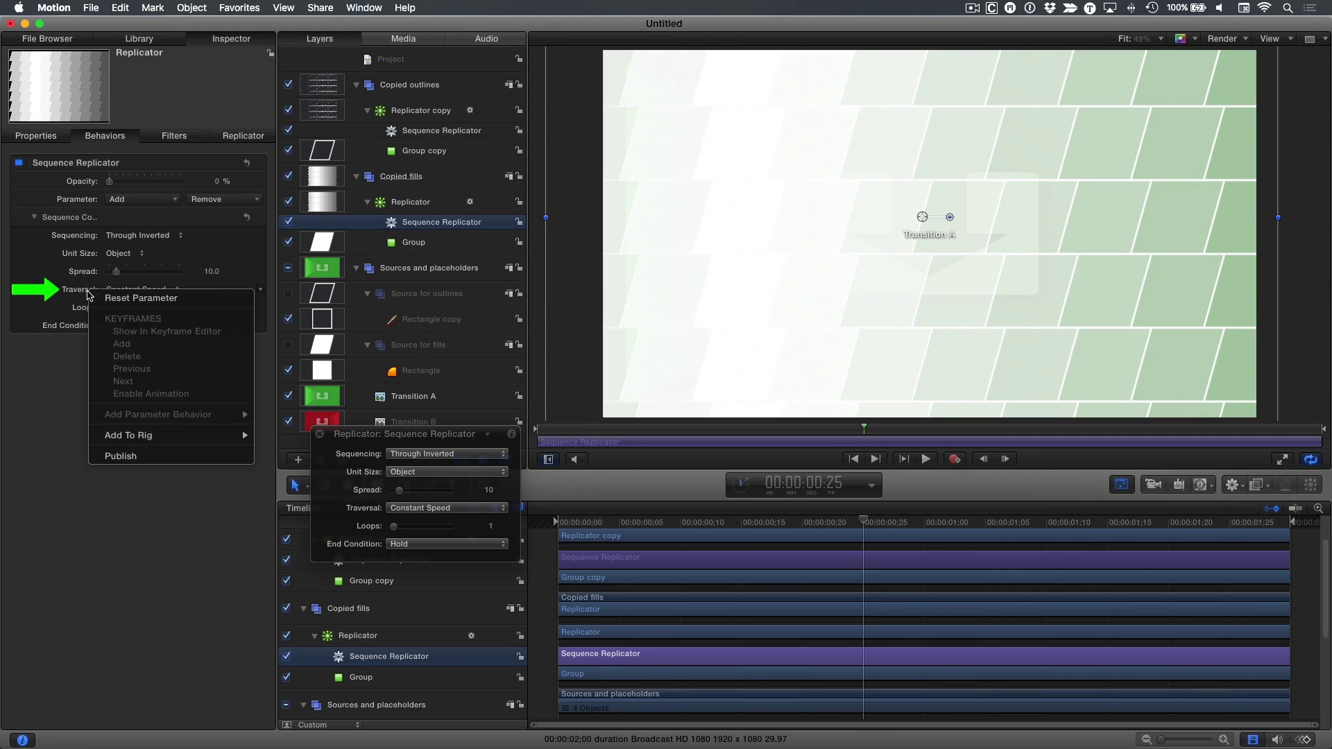
{"action": "left_click", "coordinate": [130, 459]}
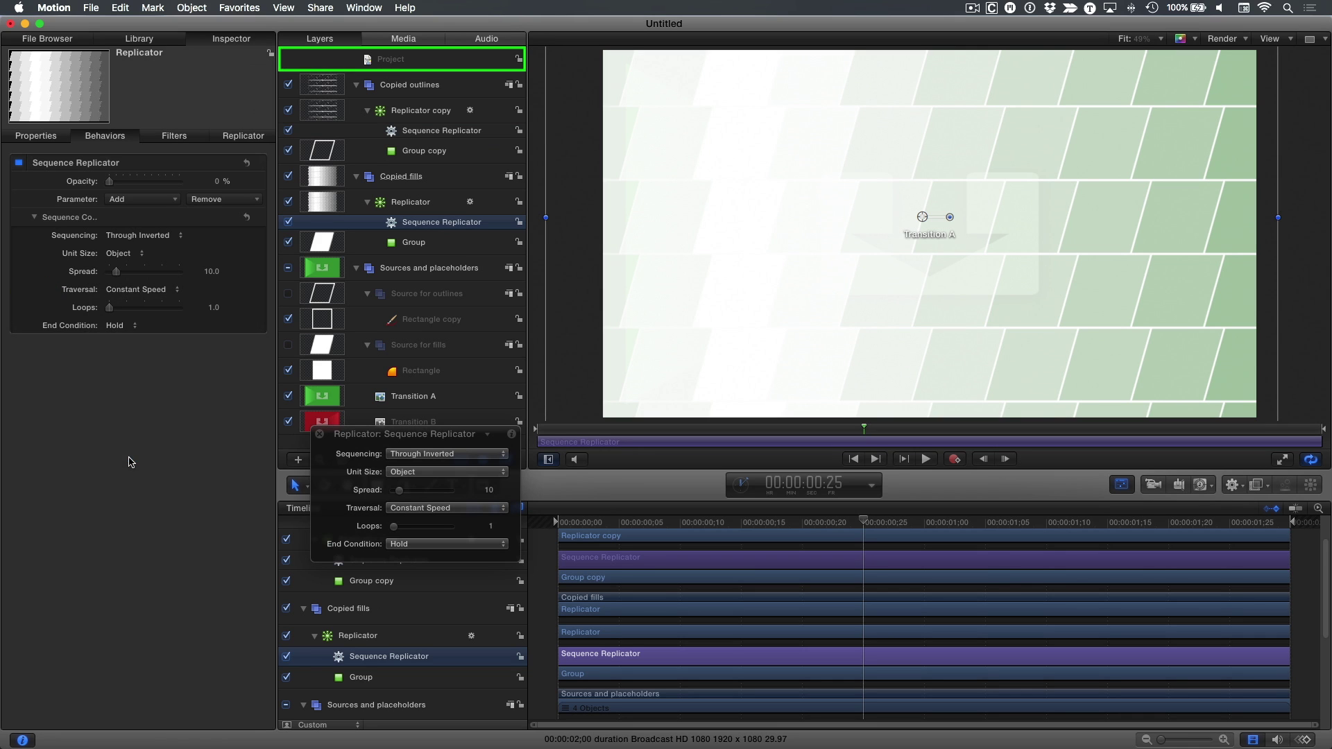
- Rename the published parameters with Outline and Fill prefixes, starting with outline origin
{"action": "left_click", "coordinate": [396, 69]}
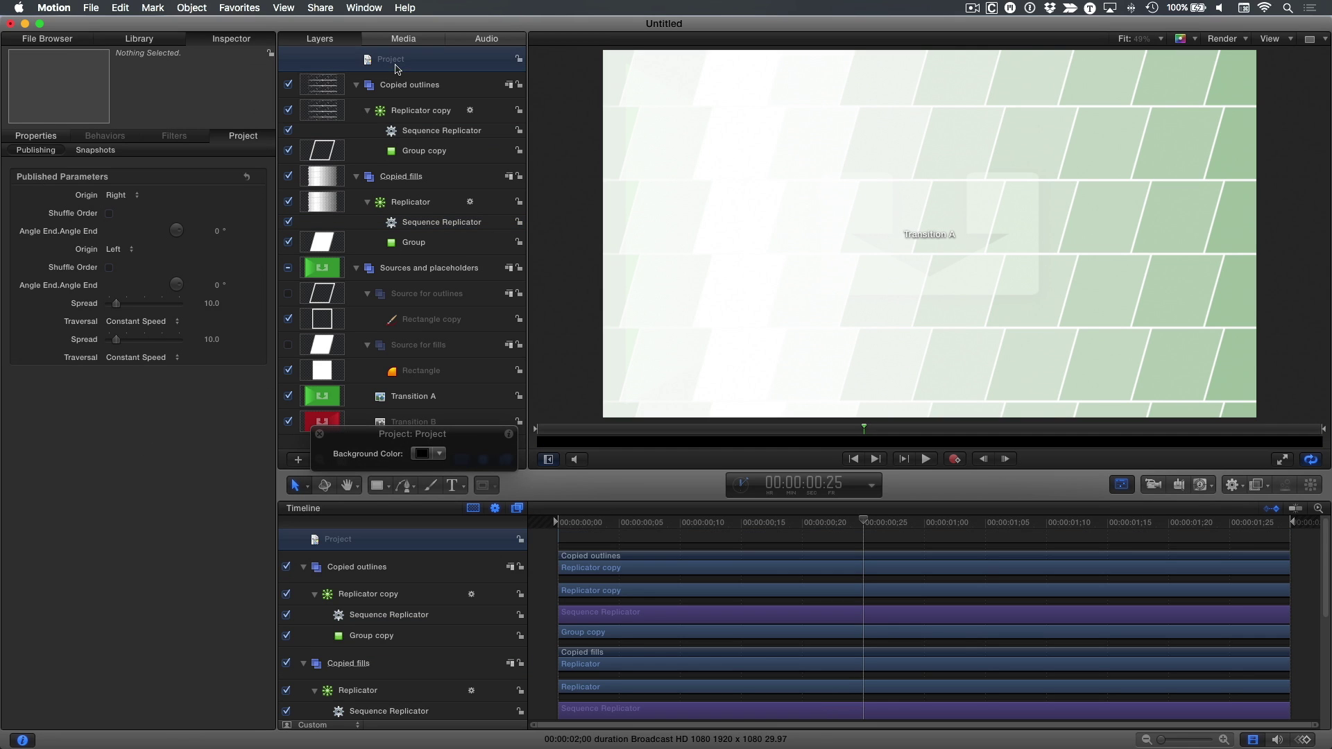
{"action": "double_click", "coordinate": [87, 196]}
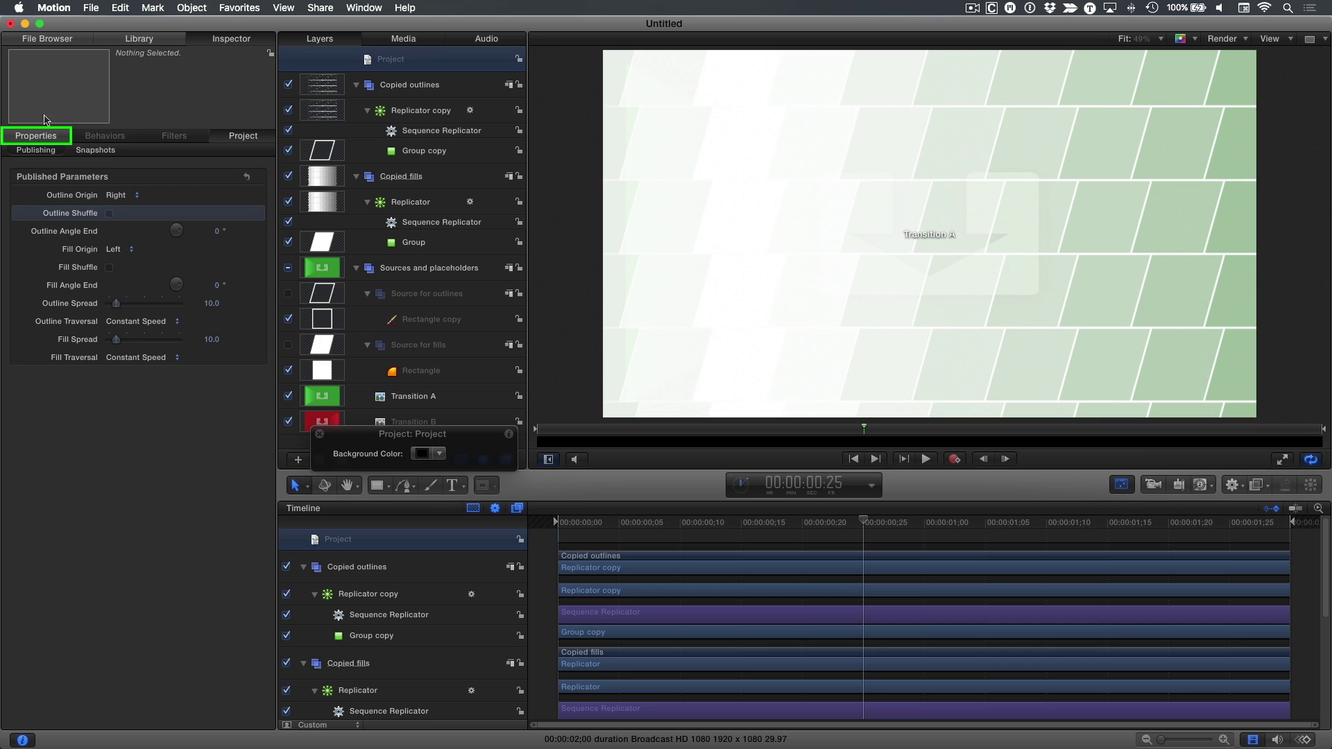
{"action": "left_click", "coordinate": [49, 142]}
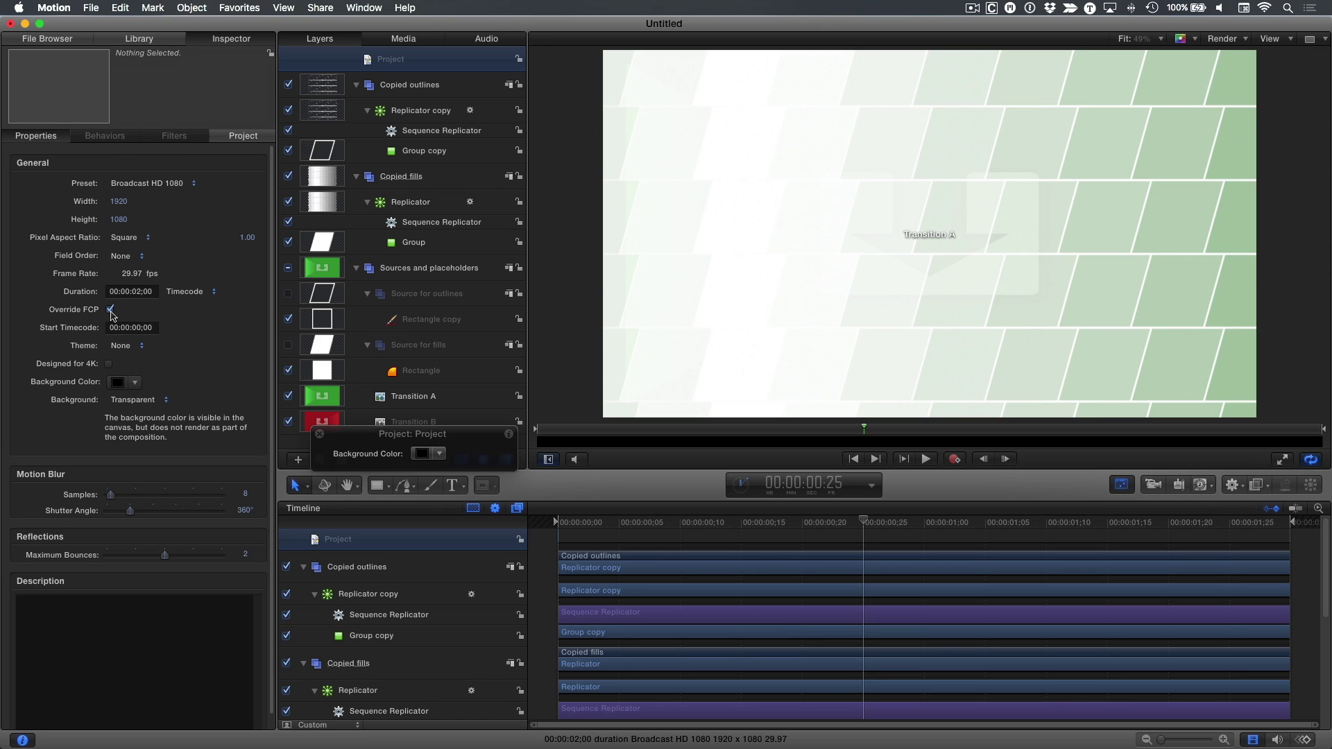
- Save the project as a Final Cut Pro transition template in a new category
{"action": "key", "text": "super+s"}
{"action": "left_click", "coordinate": [667, 103]}
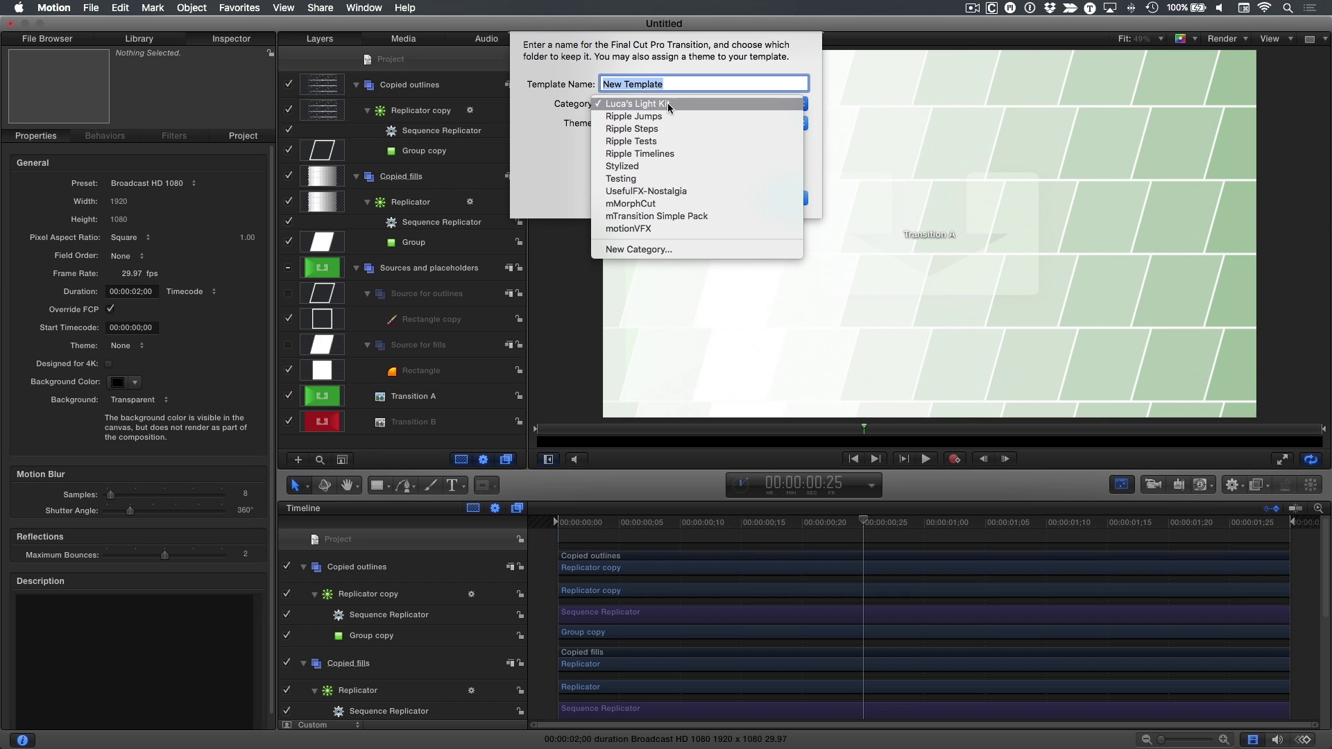
{"action": "left_click", "coordinate": [676, 251]}
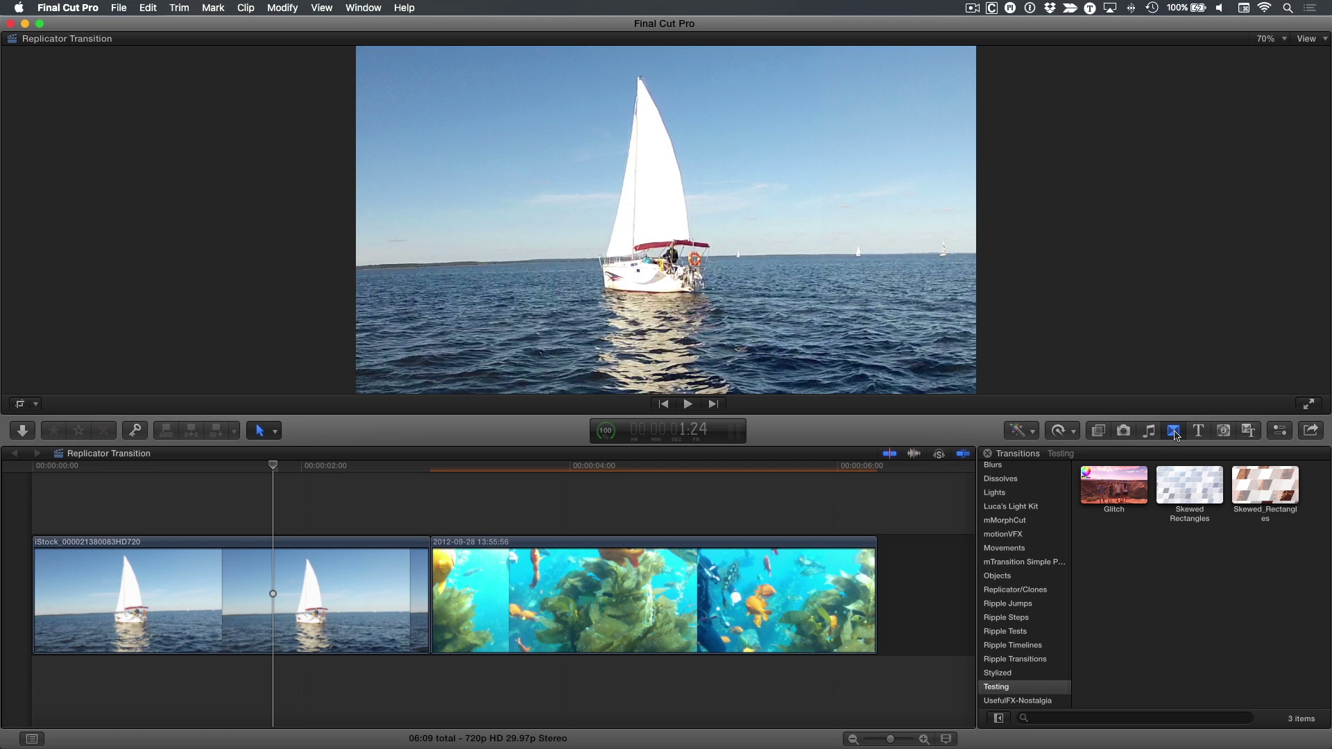
- Place Ripple Transitions' Passing Skewed between the sailboat and kelp clips and inspect its parameters
{"action": "left_click", "coordinate": [1028, 660]}
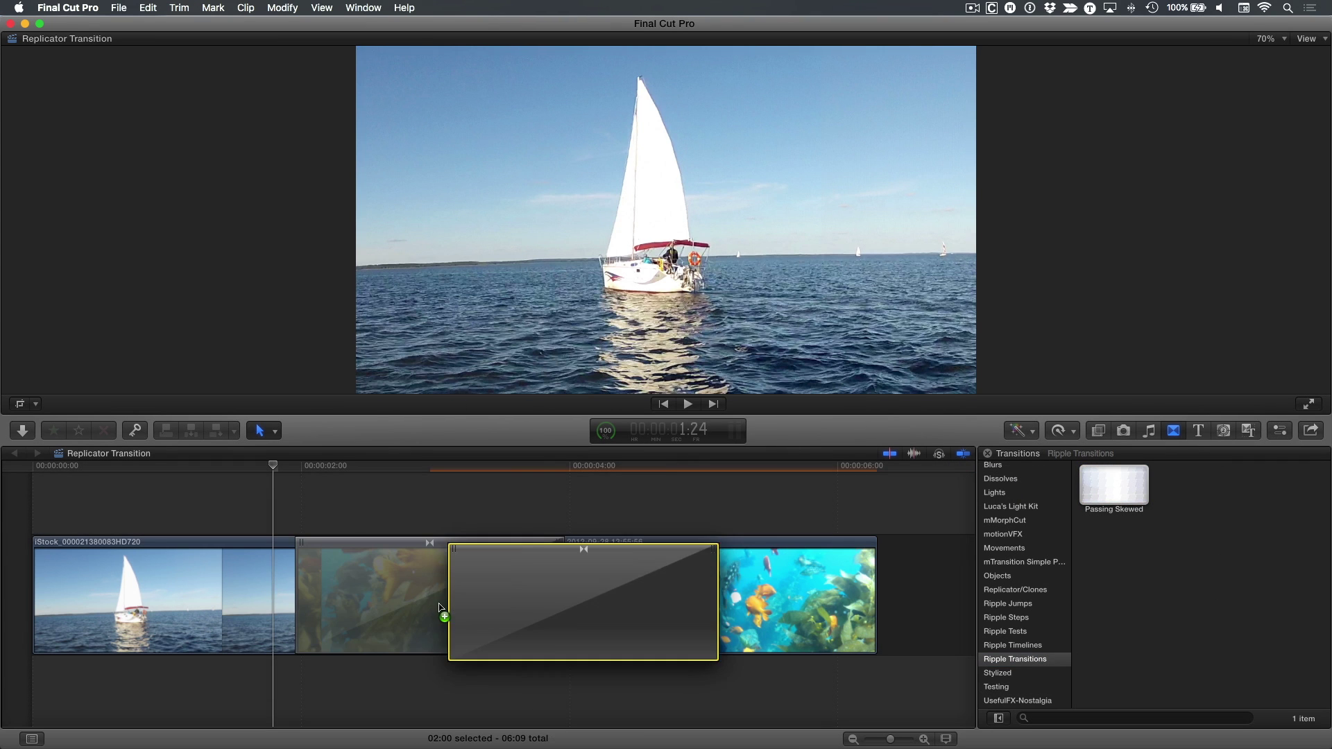
{"action": "left_click_drag", "start_coordinate": [1121, 494], "coordinate": [440, 609]}
{"action": "left_click", "coordinate": [430, 607]}
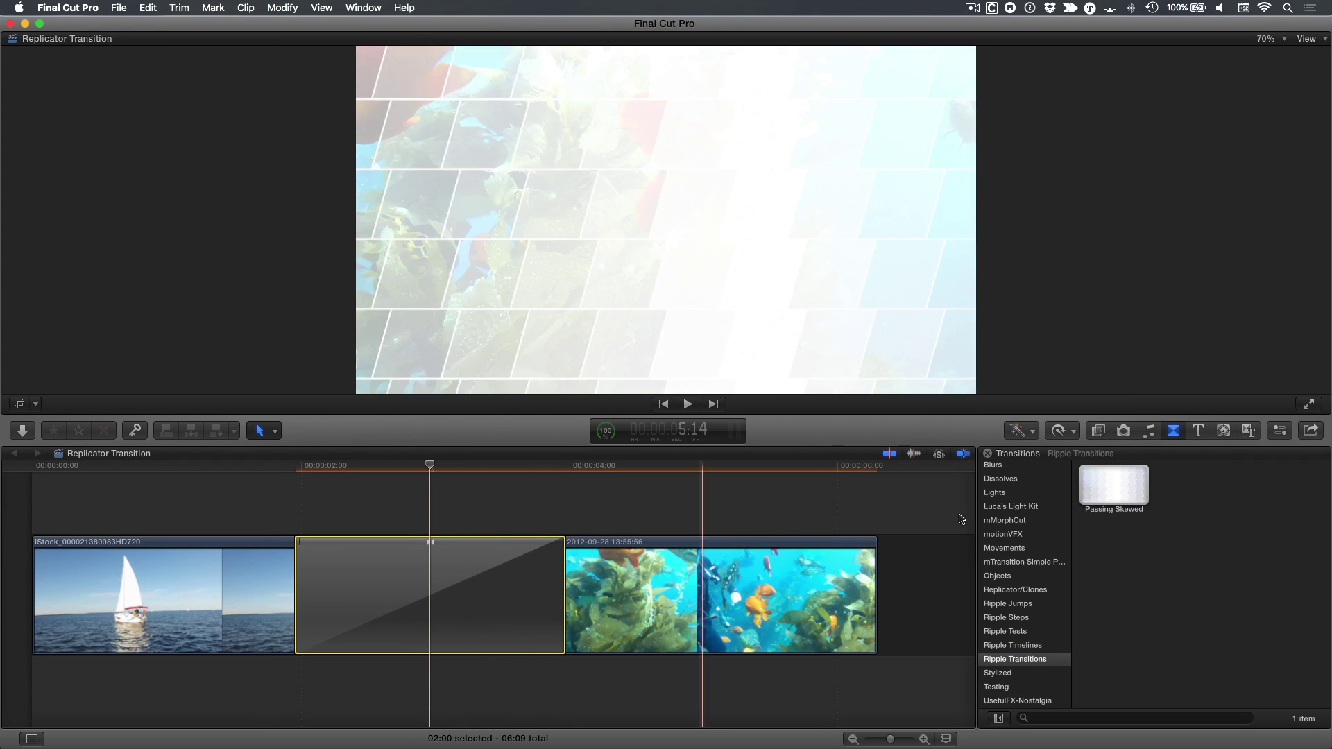
{"action": "left_click", "coordinate": [1281, 432]}
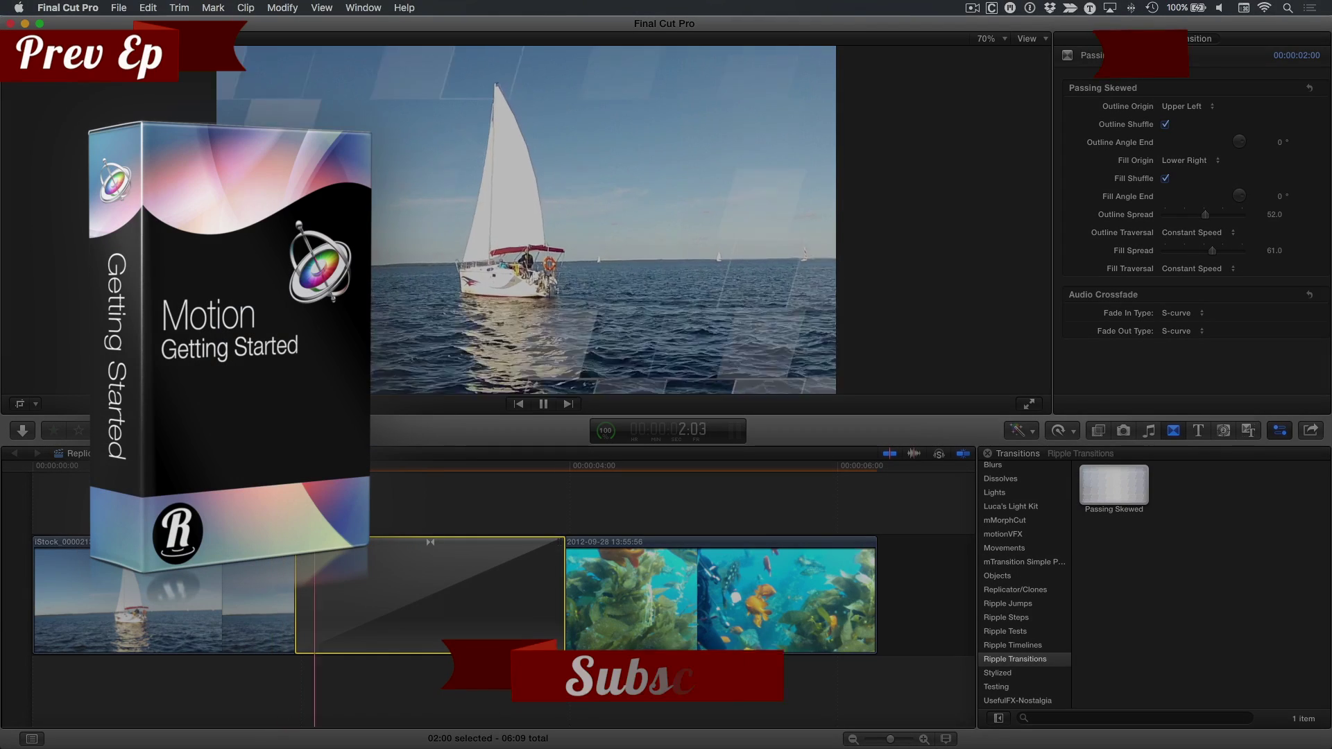
{"action": "key", "text": "space"}
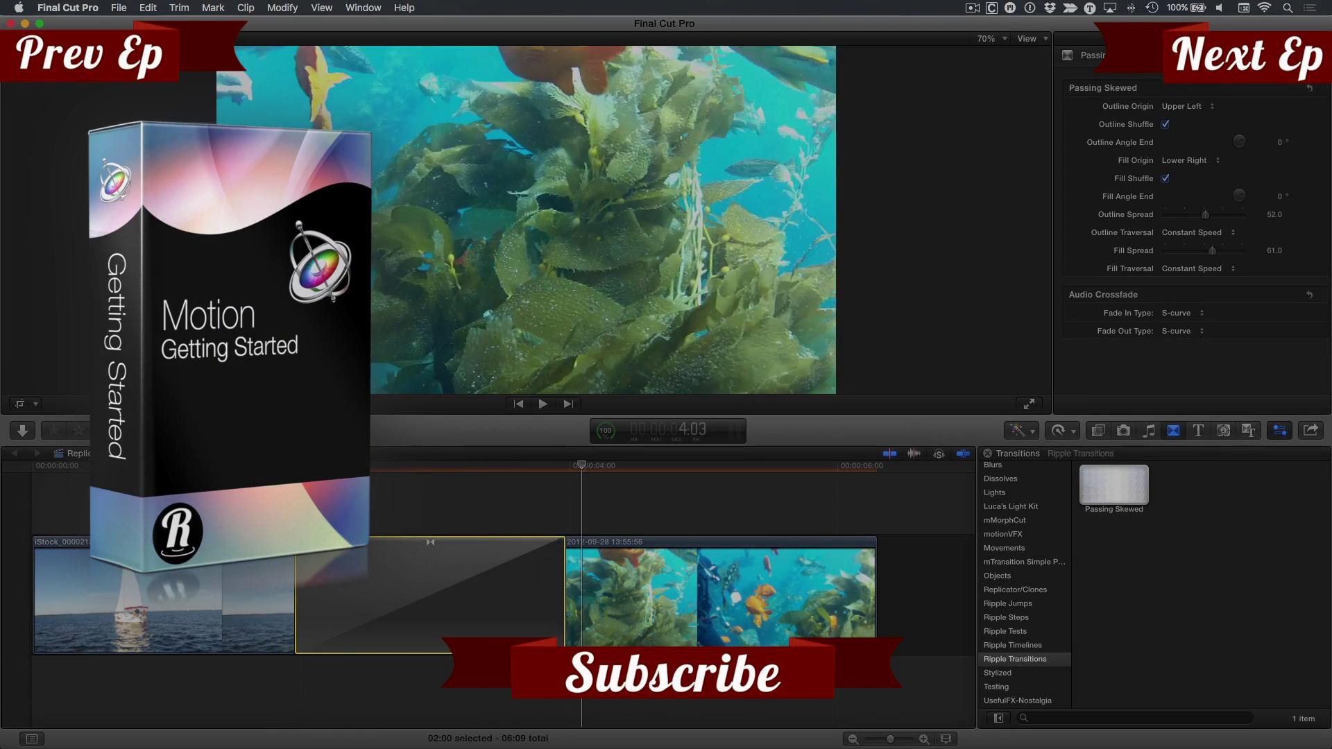
{"action": "key", "text": "slash"}
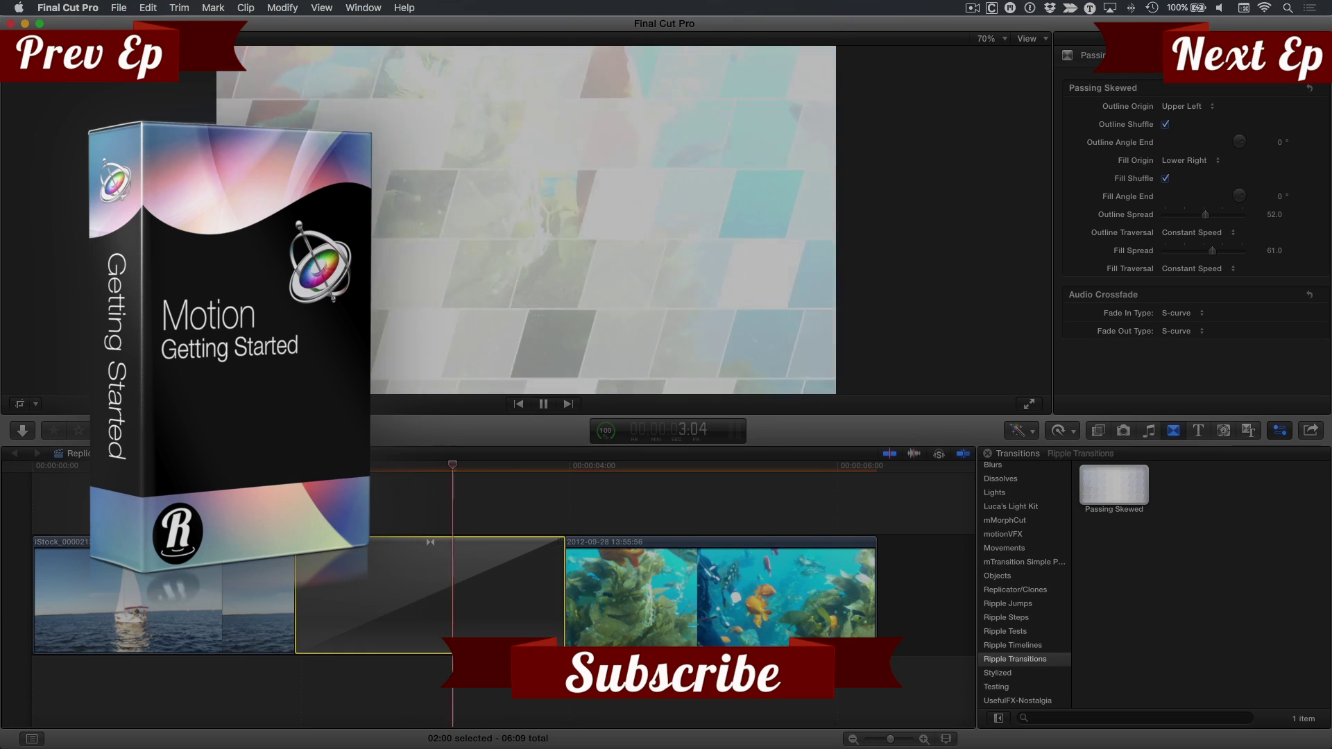